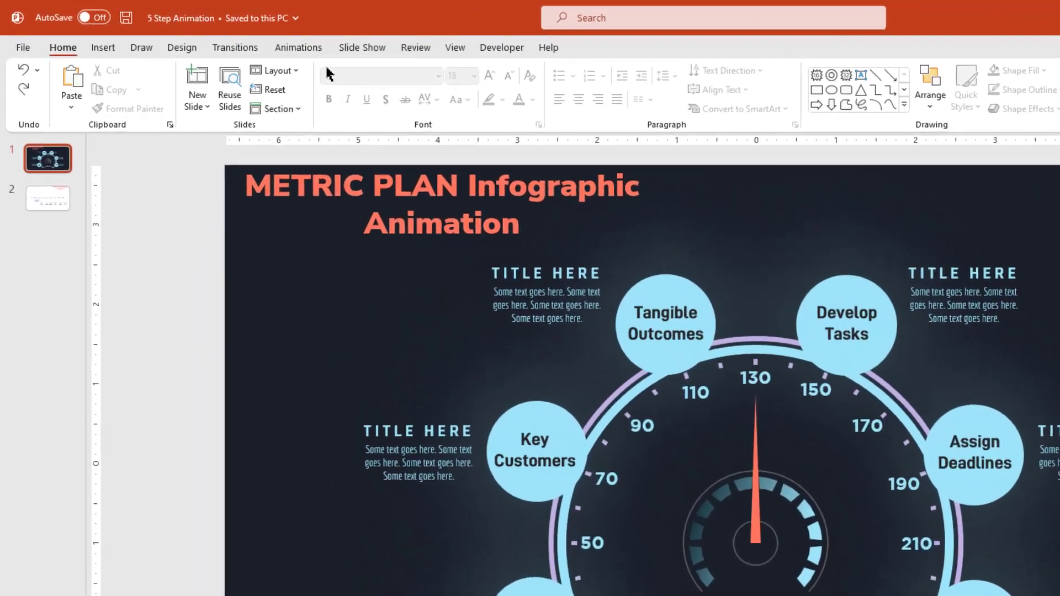
# - Show the Animation Pane and give the blue speedometer outline and the segmented inner gauge a Wipe entrance From Top
pyautogui.click(223, 36)
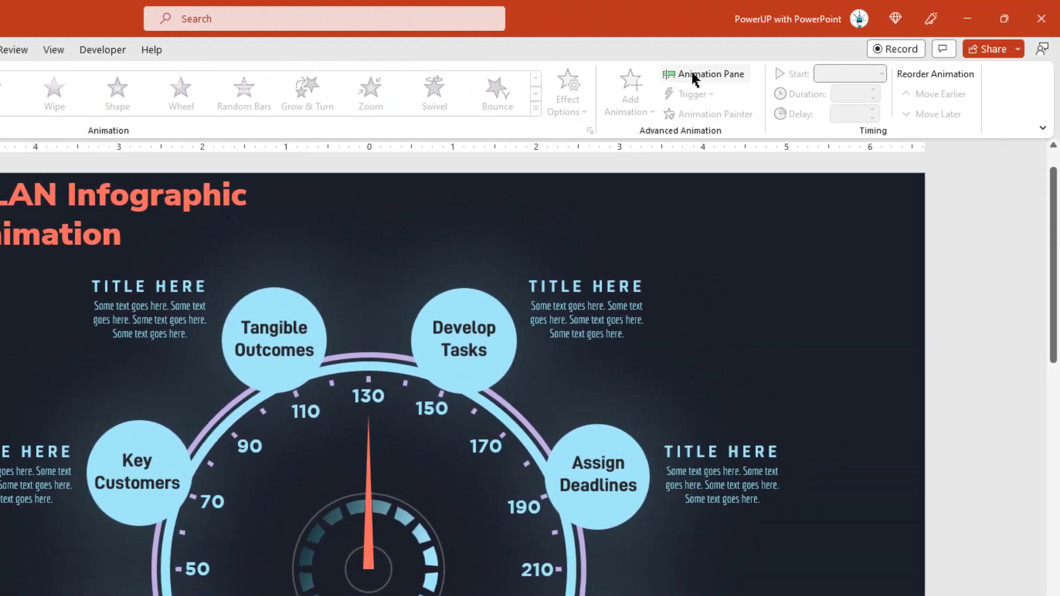
pyautogui.click(693, 73)
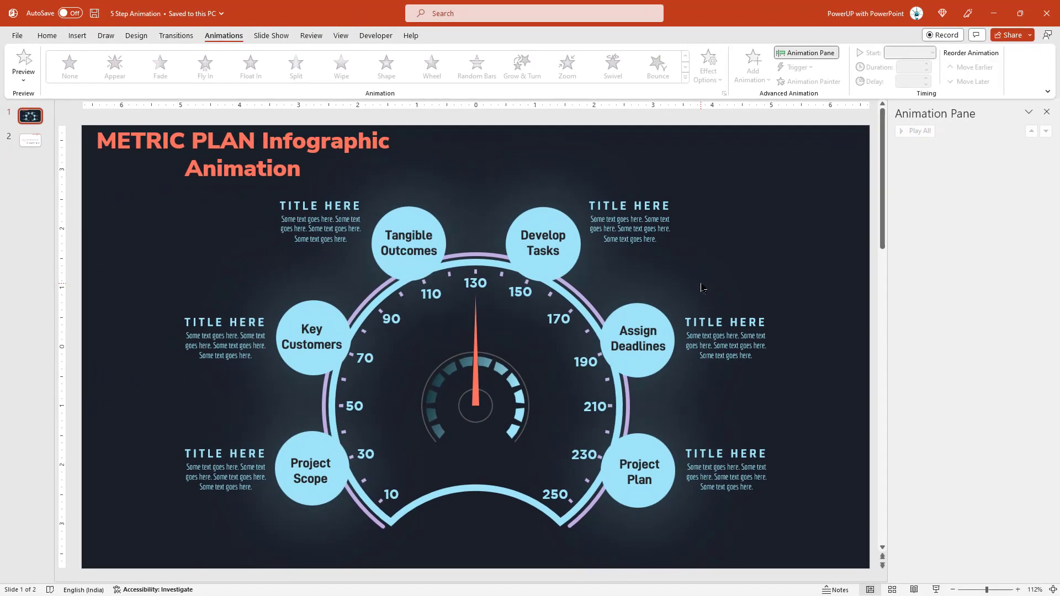
pyautogui.click(490, 263)
pyautogui.keyDown('shift'); pyautogui.click(506, 377); pyautogui.keyUp('shift')
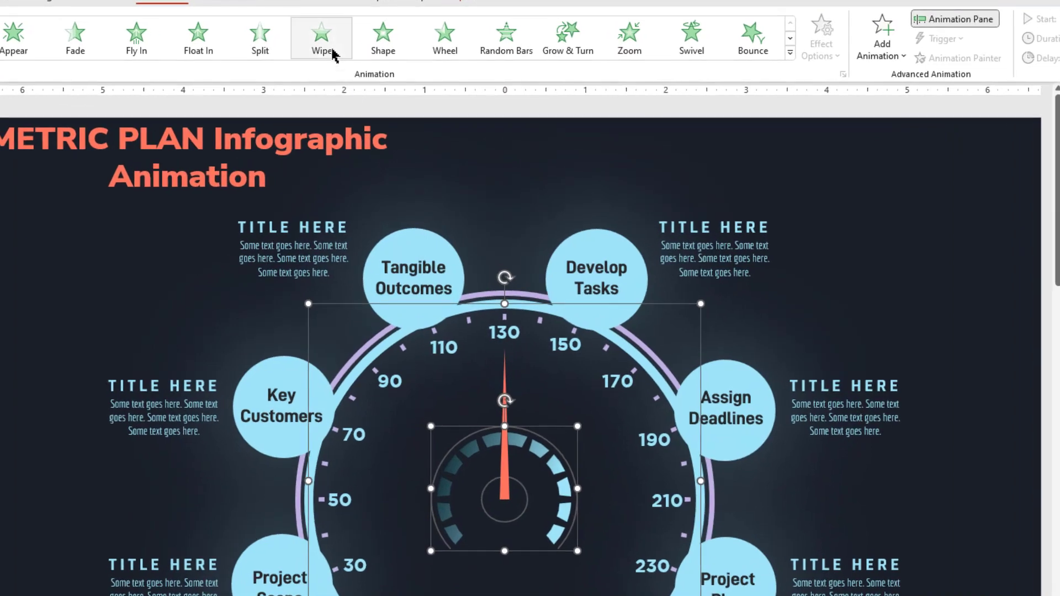
pyautogui.click(331, 52)
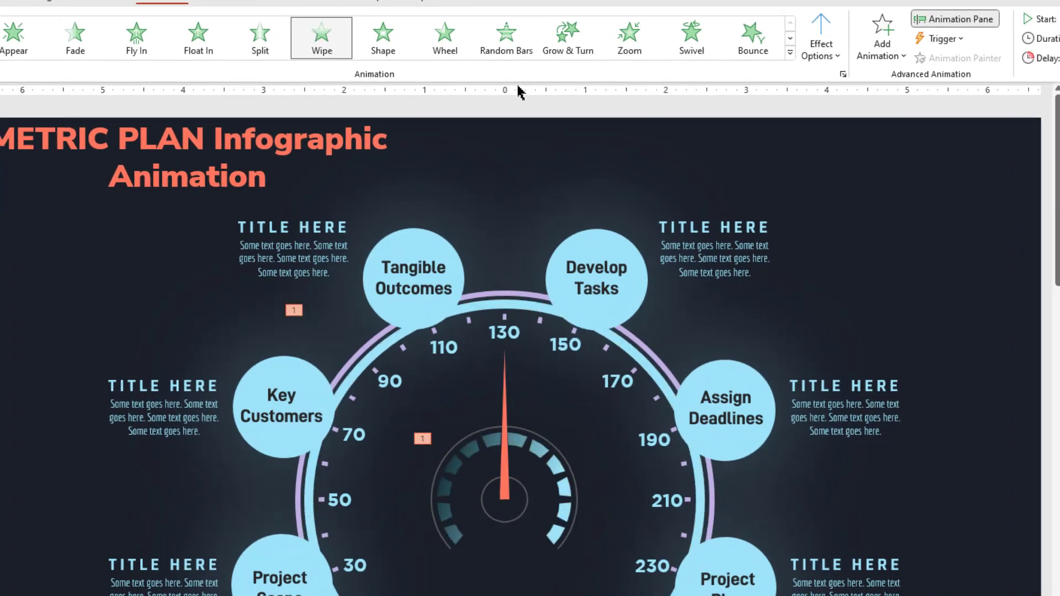
pyautogui.click(820, 57)
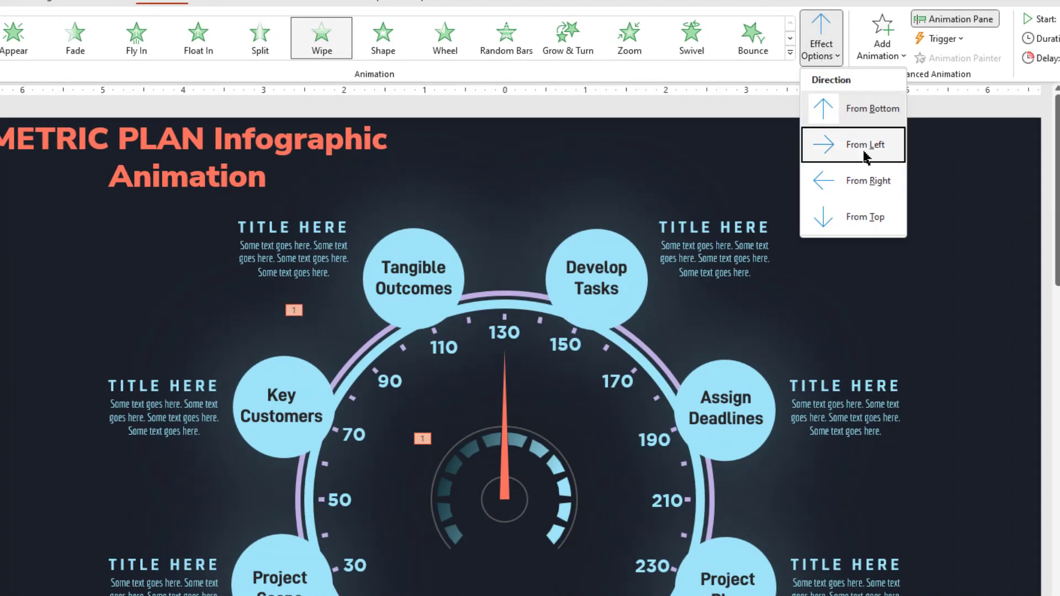
pyautogui.click(865, 218)
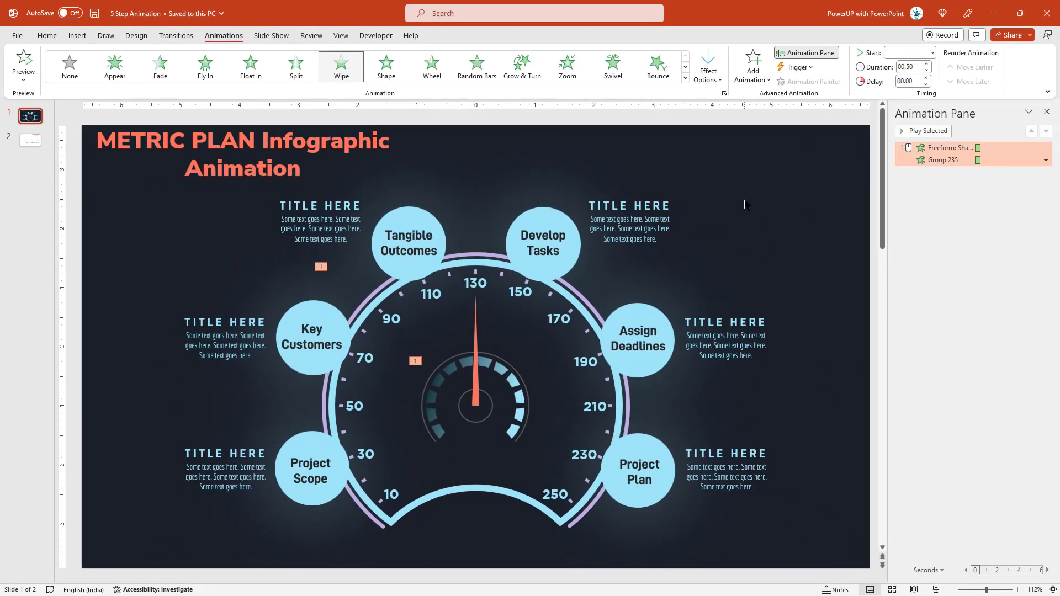
pyautogui.click(745, 205)
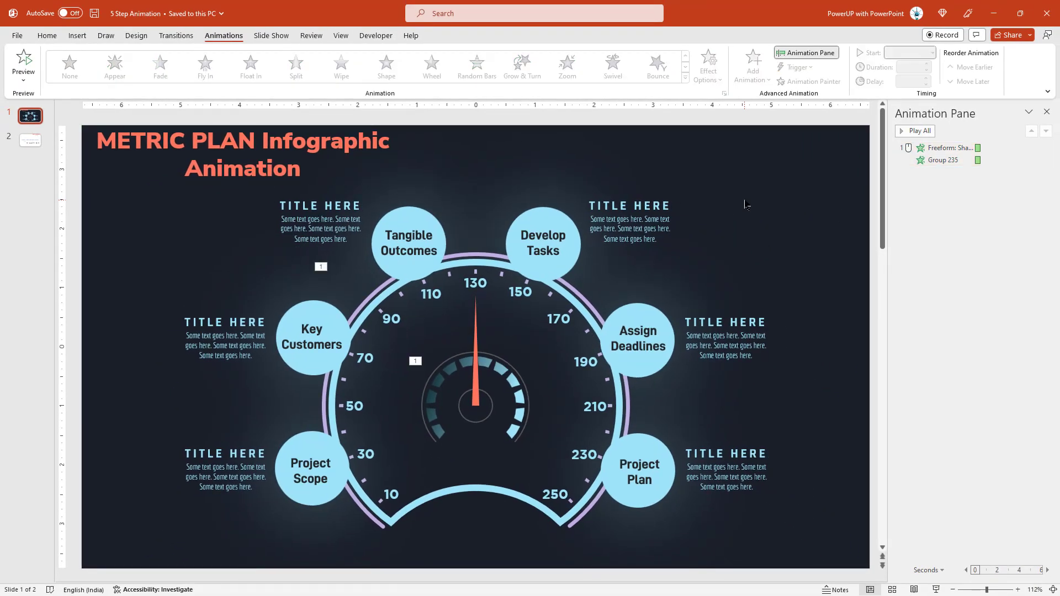
# - Apply a Wipe entrance to the purple outer arc and the thin inner gauge arc, starting the outer arc After Previous
pyautogui.click(481, 254)
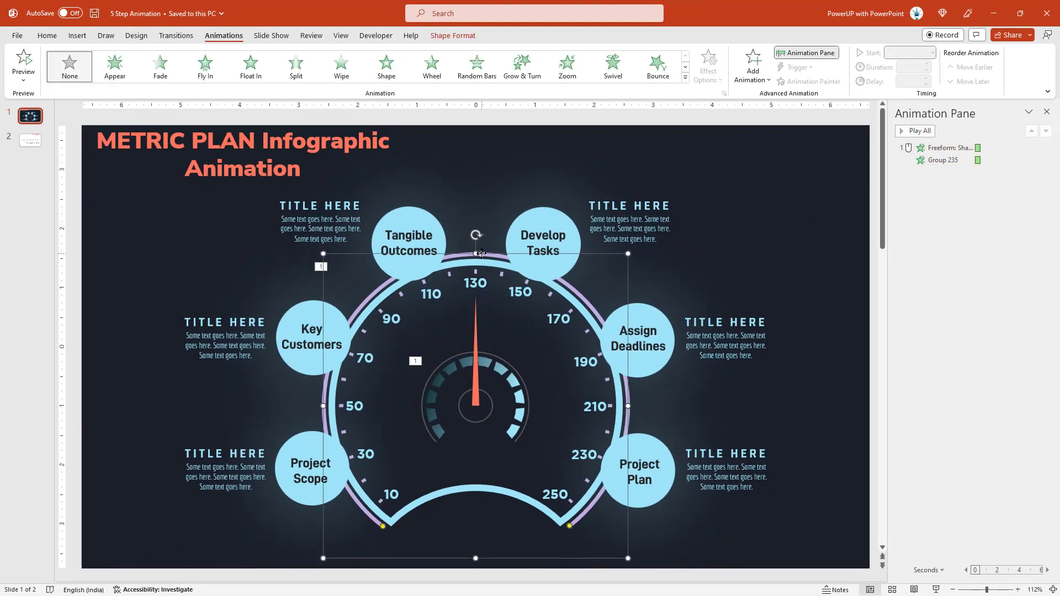
pyautogui.keyDown('shift'); pyautogui.click(495, 356); pyautogui.keyUp('shift')
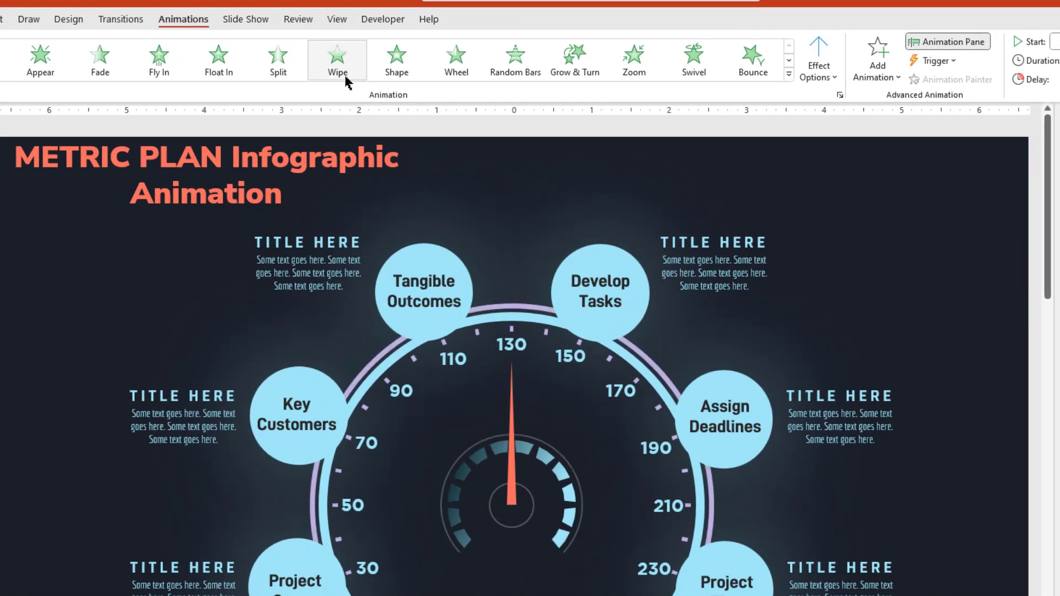
pyautogui.click(346, 82)
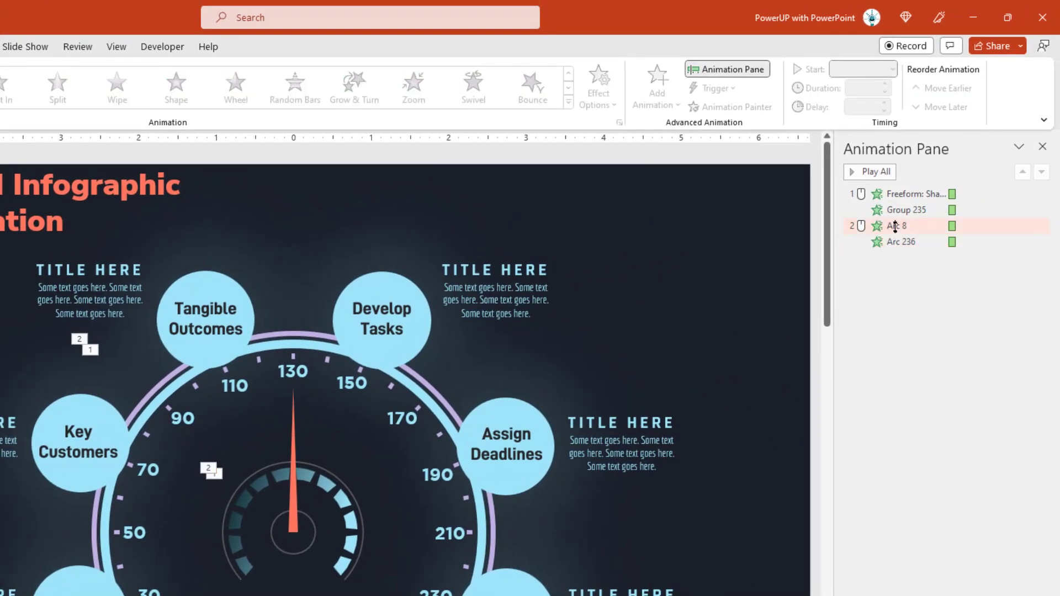
pyautogui.click(895, 225)
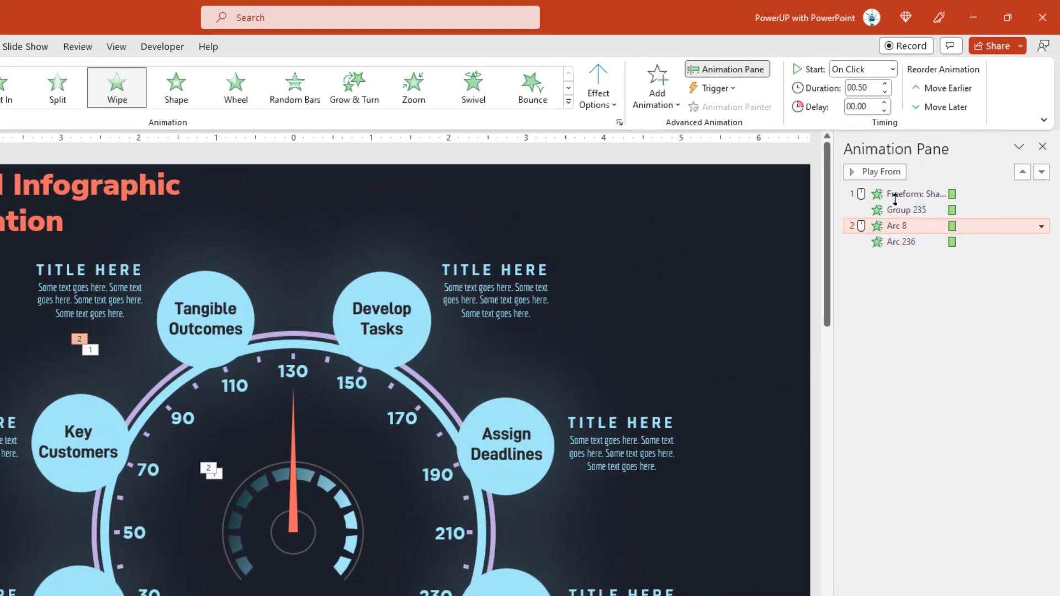
pyautogui.click(891, 70)
pyautogui.click(865, 121)
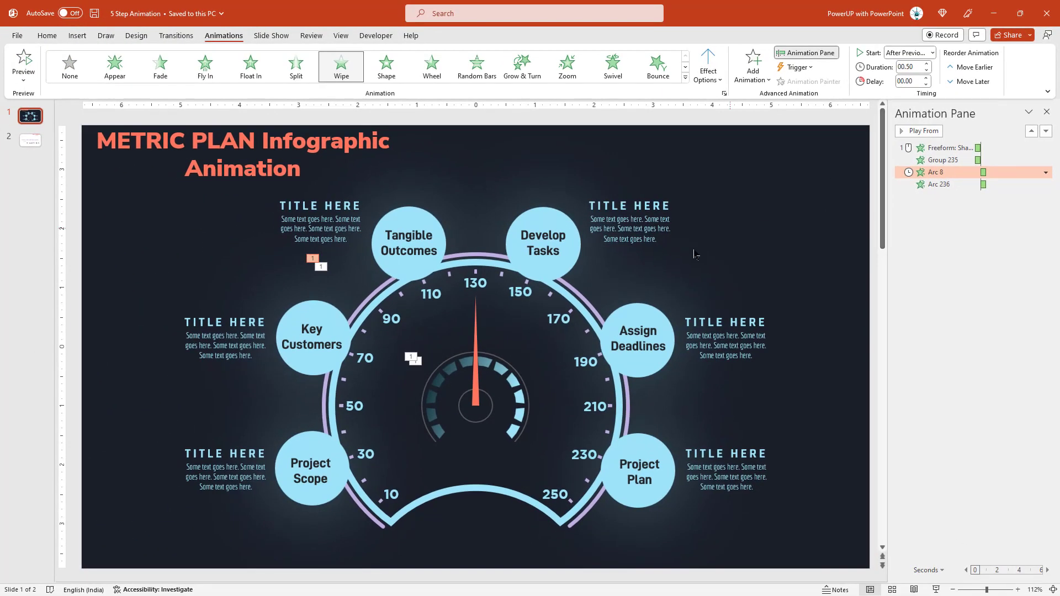
# - Group all the dial number labels from 10 to 250 into one object
pyautogui.keyDown('shift'); pyautogui.click(365, 454); pyautogui.keyUp('shift')
pyautogui.keyDown('shift'); pyautogui.click(355, 406); pyautogui.keyUp('shift')
pyautogui.keyDown('shift'); pyautogui.click(364, 358); pyautogui.keyUp('shift')
pyautogui.keyDown('shift'); pyautogui.click(391, 318); pyautogui.keyUp('shift')
pyautogui.keyDown('shift'); pyautogui.click(431, 294); pyautogui.keyUp('shift')
pyautogui.keyDown('shift'); pyautogui.click(475, 283); pyautogui.keyUp('shift')
pyautogui.keyDown('shift'); pyautogui.click(520, 292); pyautogui.keyUp('shift')
pyautogui.keyDown('shift'); pyautogui.click(558, 319); pyautogui.keyUp('shift')
pyautogui.keyDown('shift'); pyautogui.click(585, 361); pyautogui.keyUp('shift')
pyautogui.keyDown('shift'); pyautogui.click(588, 406); pyautogui.keyUp('shift')
pyautogui.keyDown('shift'); pyautogui.click(583, 454); pyautogui.keyUp('shift')
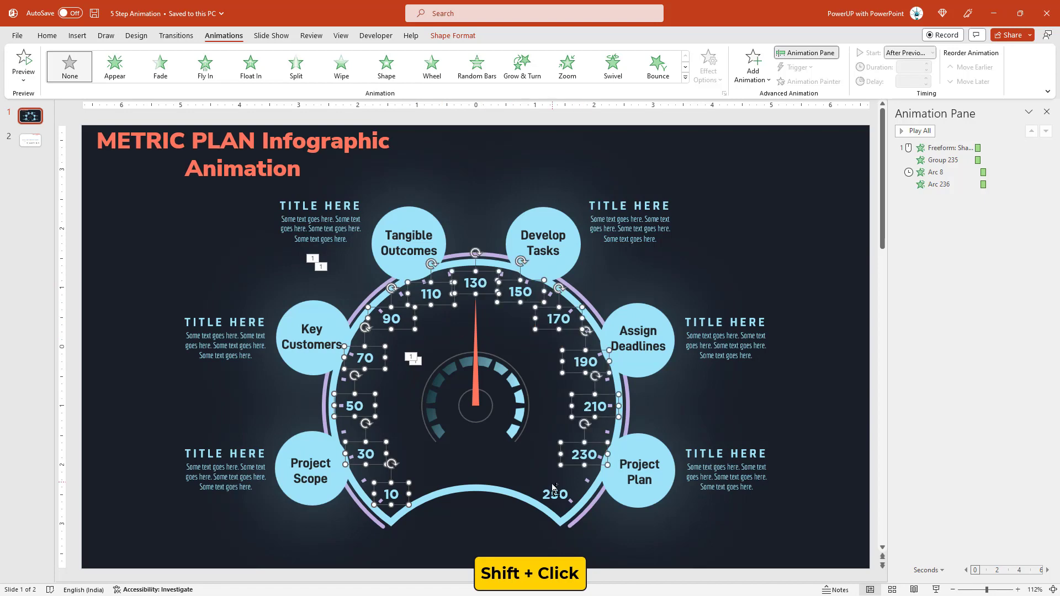
pyautogui.keyDown('shift'); pyautogui.click(554, 494); pyautogui.keyUp('shift')
pyautogui.rightClick(547, 490)
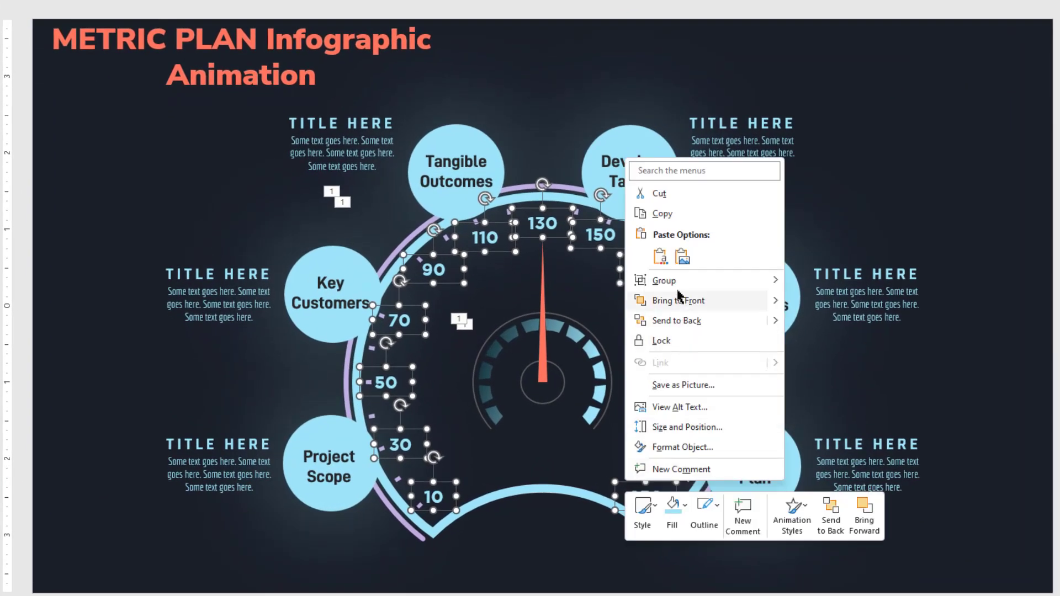
pyautogui.moveTo(669, 281)
pyautogui.click(817, 282)
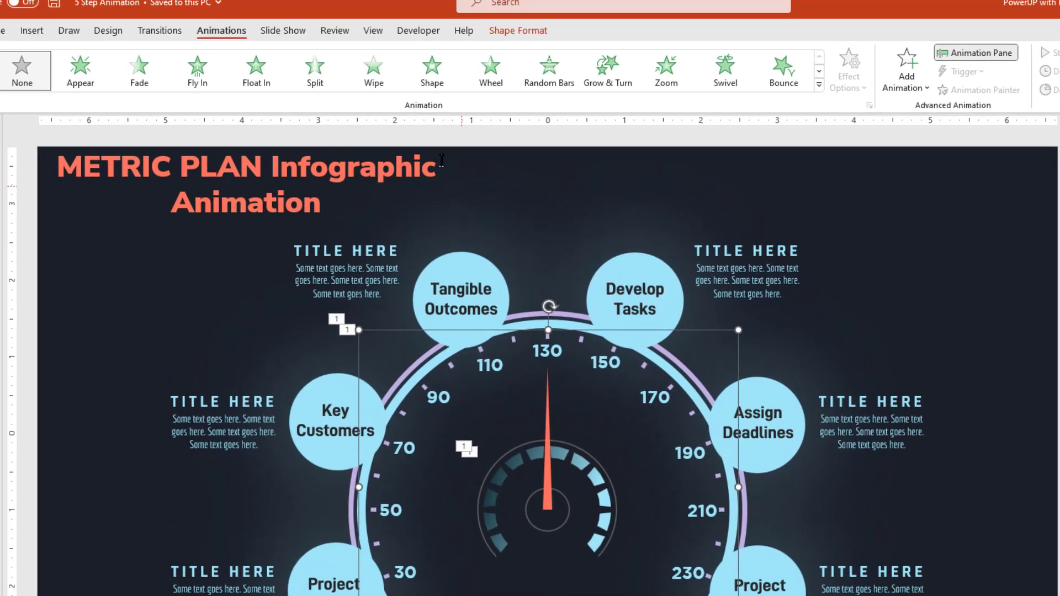
# - Apply a Wipe entrance to the grouped dial numbers and set it to start After Previous
pyautogui.click(382, 101)
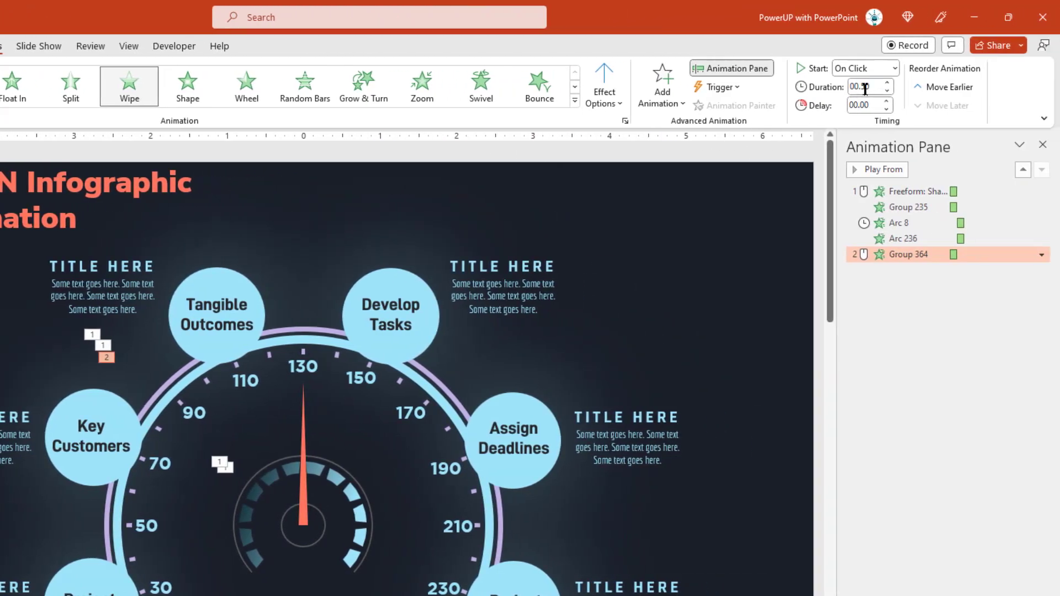
pyautogui.click(894, 68)
pyautogui.click(868, 119)
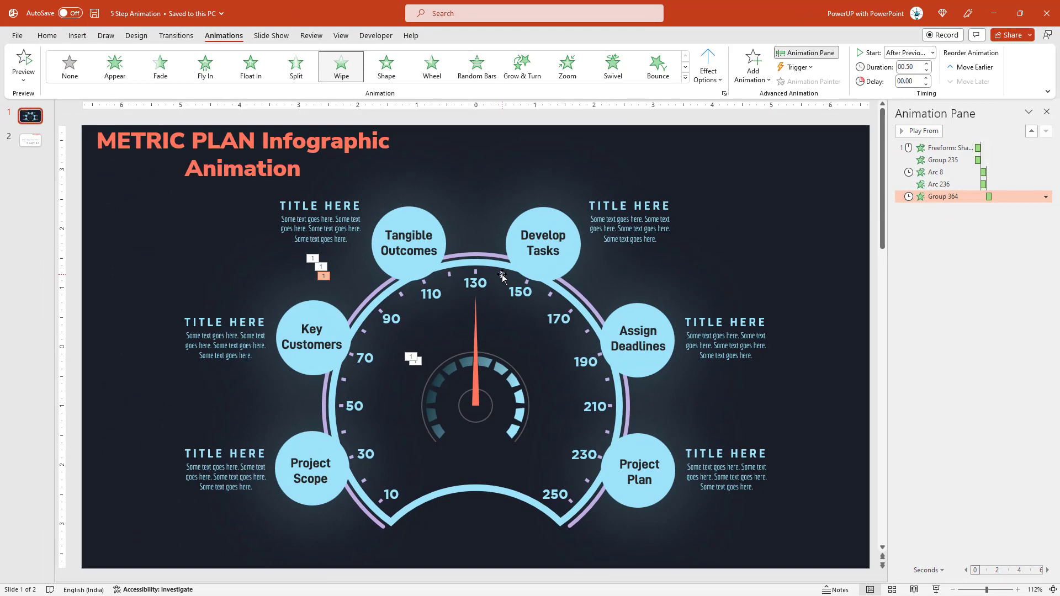
# - Apply a Wipe entrance From Top to the dial's tick marks and set it to start With Previous
pyautogui.click(501, 276)
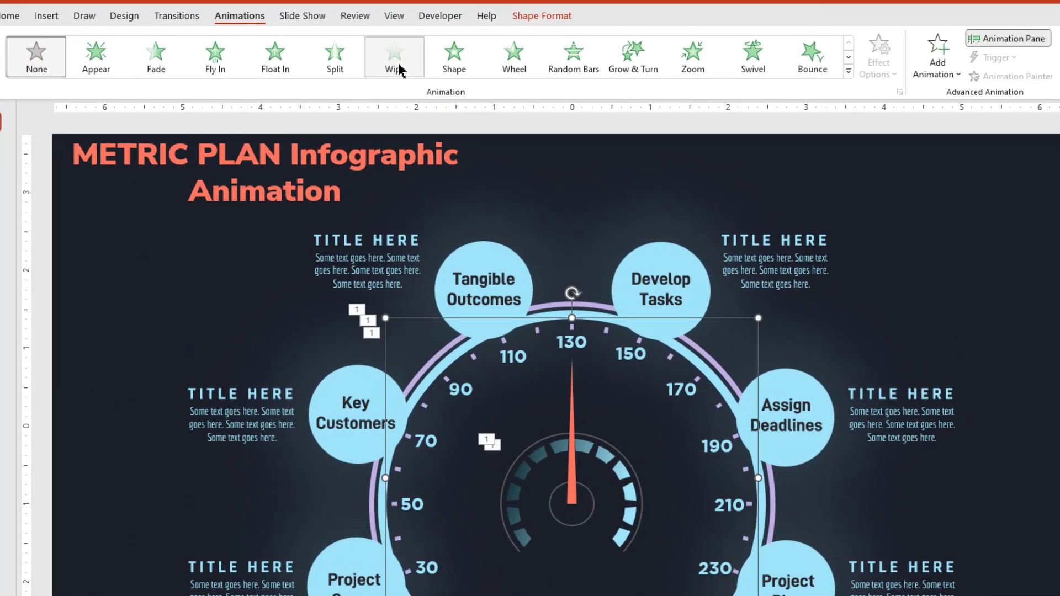
pyautogui.click(345, 75)
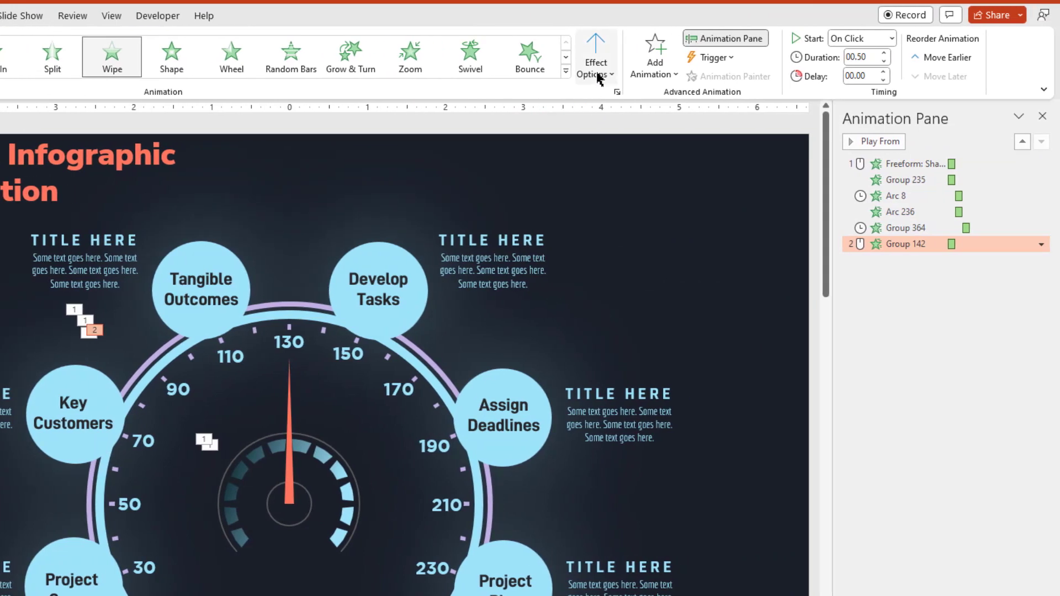
pyautogui.click(598, 79)
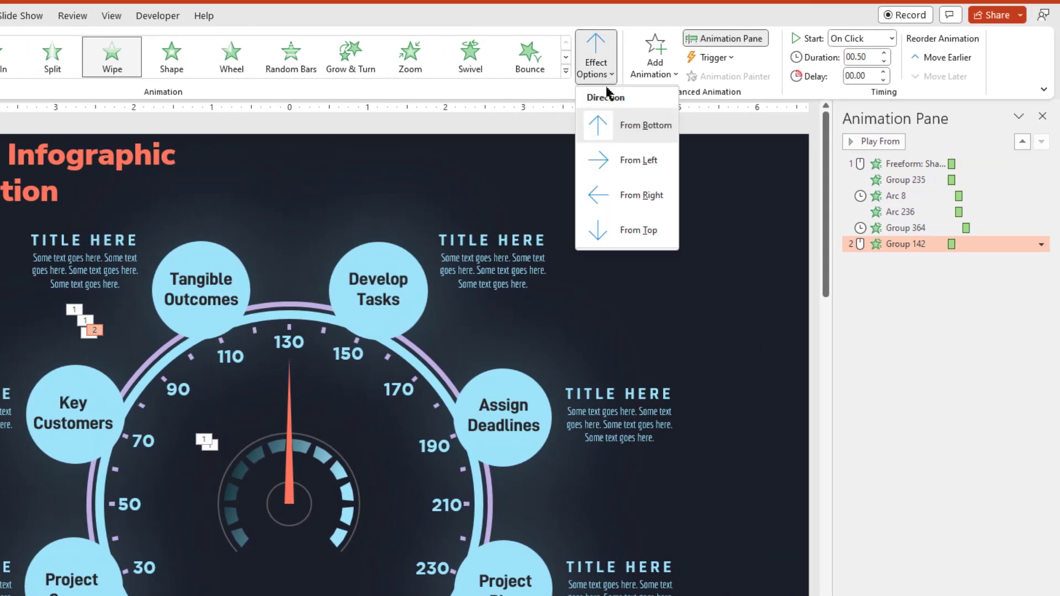
pyautogui.click(639, 233)
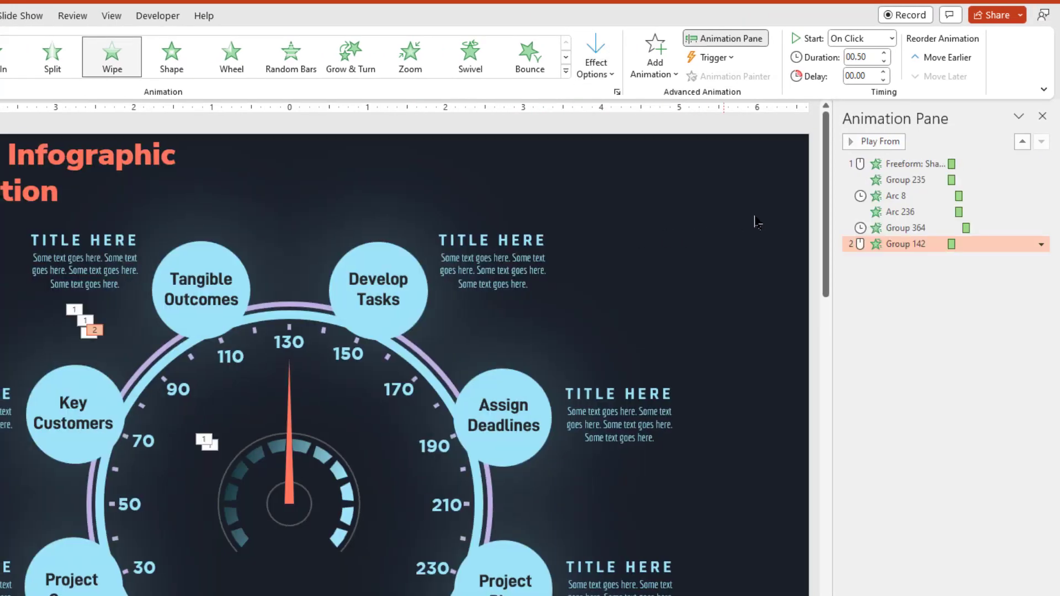
pyautogui.click(892, 39)
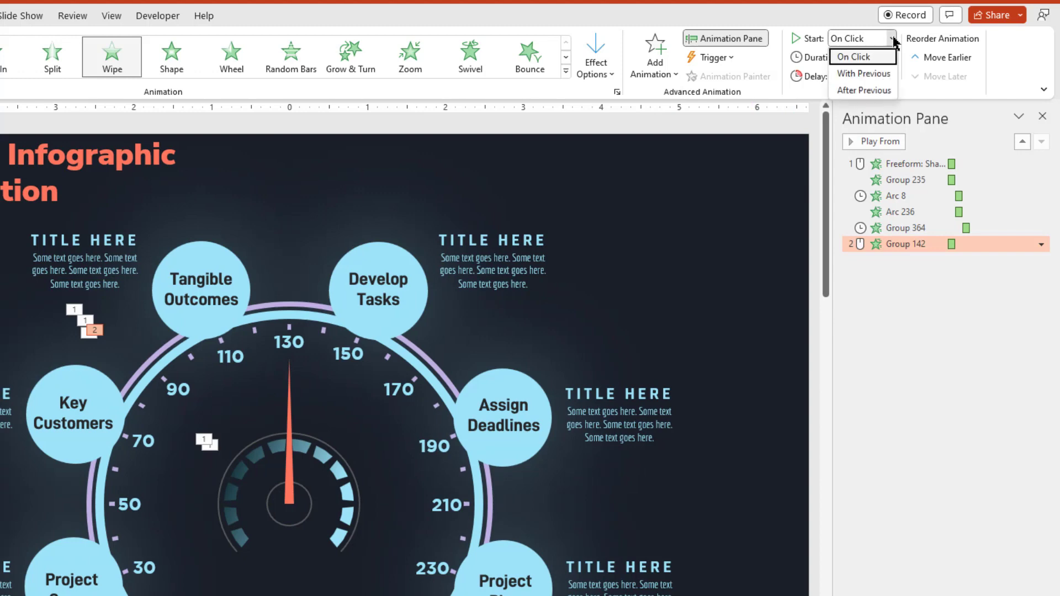
pyautogui.click(877, 73)
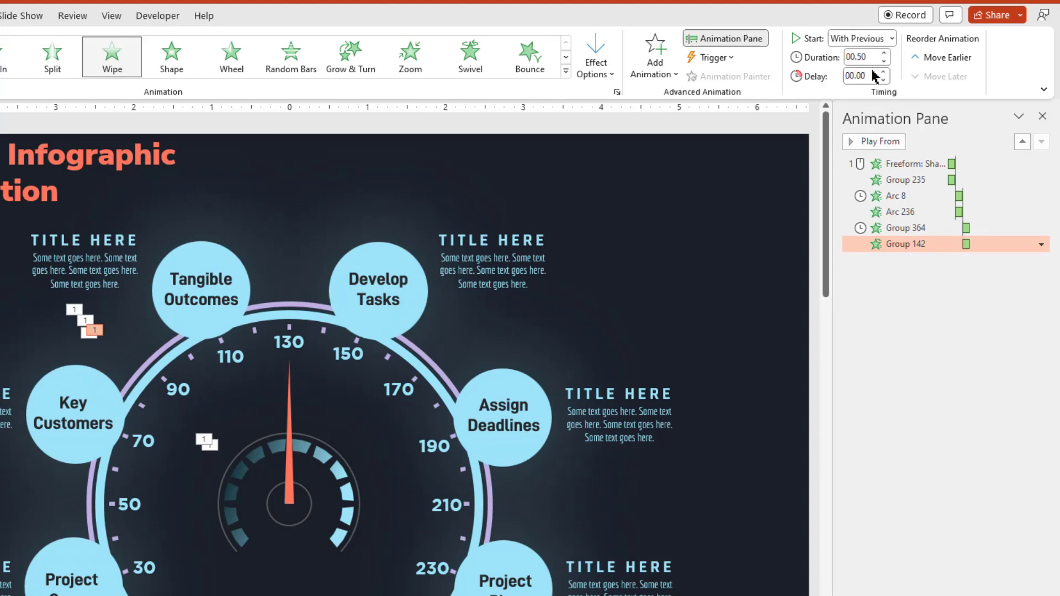
# - Set the duration of all six listed animations to 0.75 seconds
pyautogui.click(899, 164)
pyautogui.keyDown('shift'); pyautogui.click(905, 244); pyautogui.keyUp('shift')
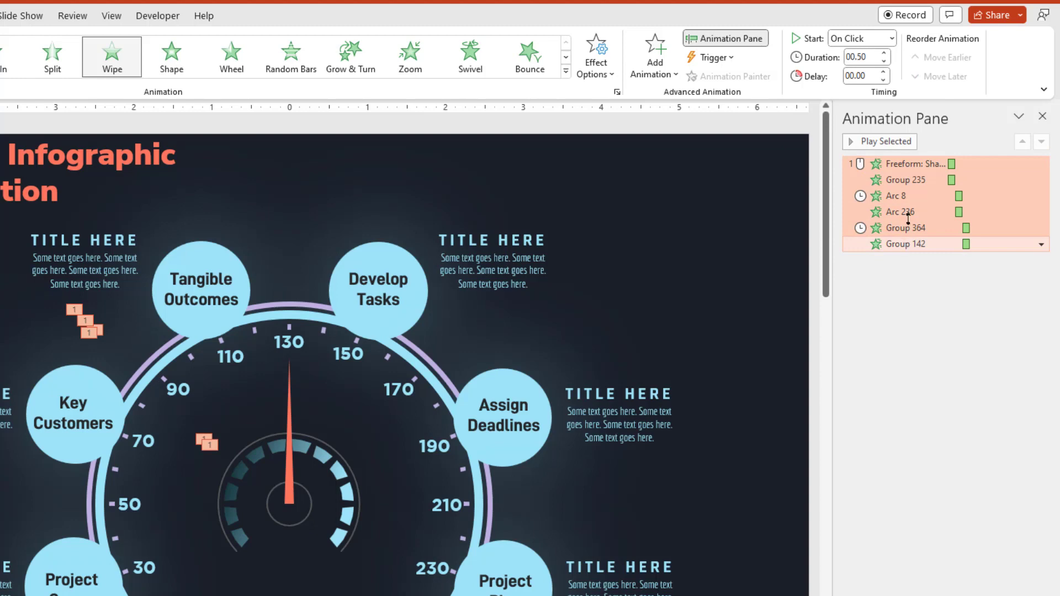
pyautogui.click(884, 54)
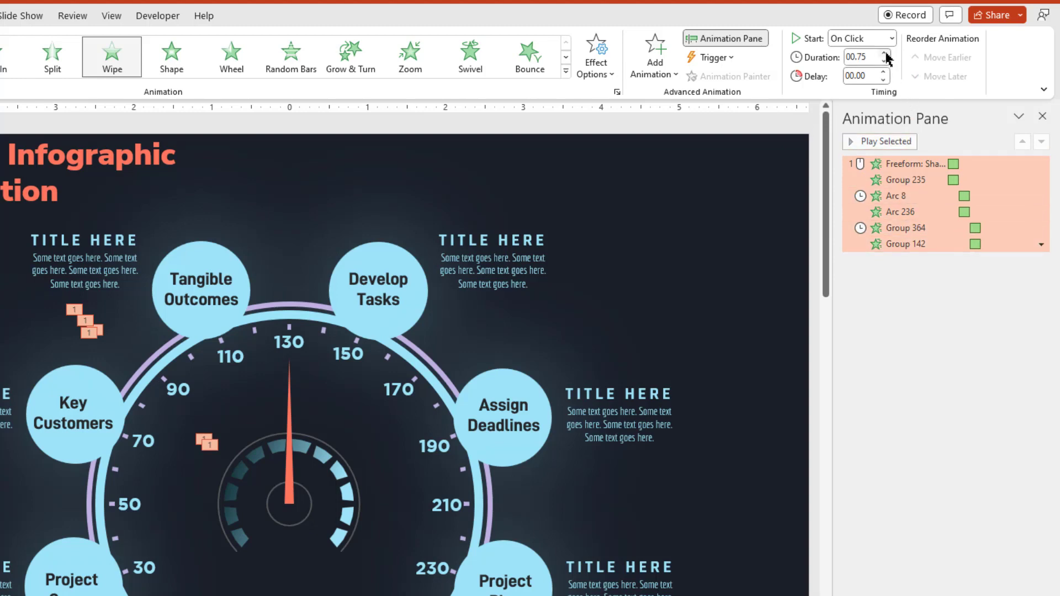
pyautogui.click(704, 250)
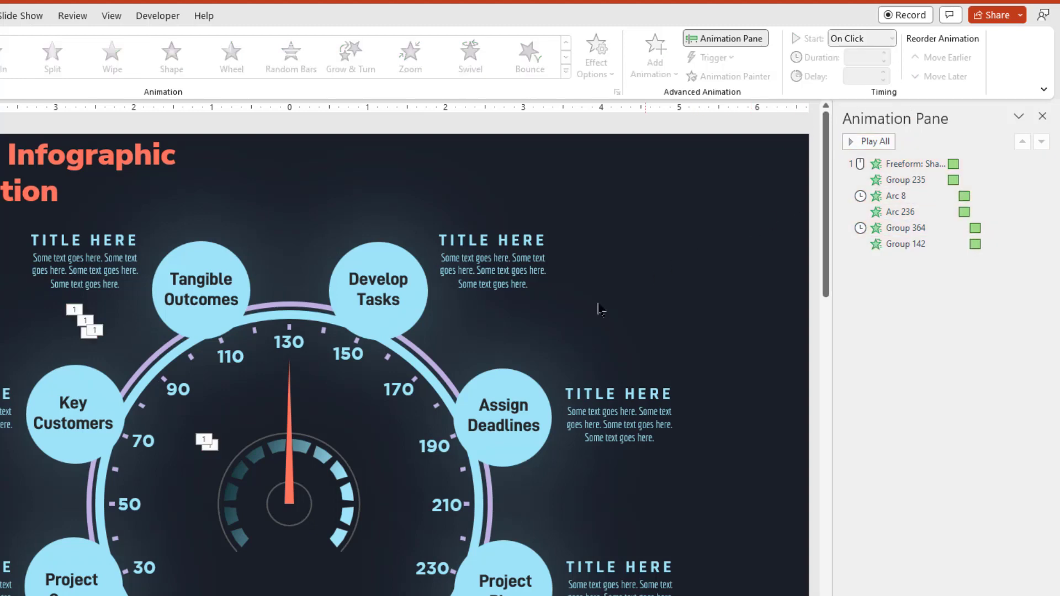
# - Apply a Zoom entrance to the small circle at the gauge's centre and set it to start After Previous
pyautogui.click(303, 488)
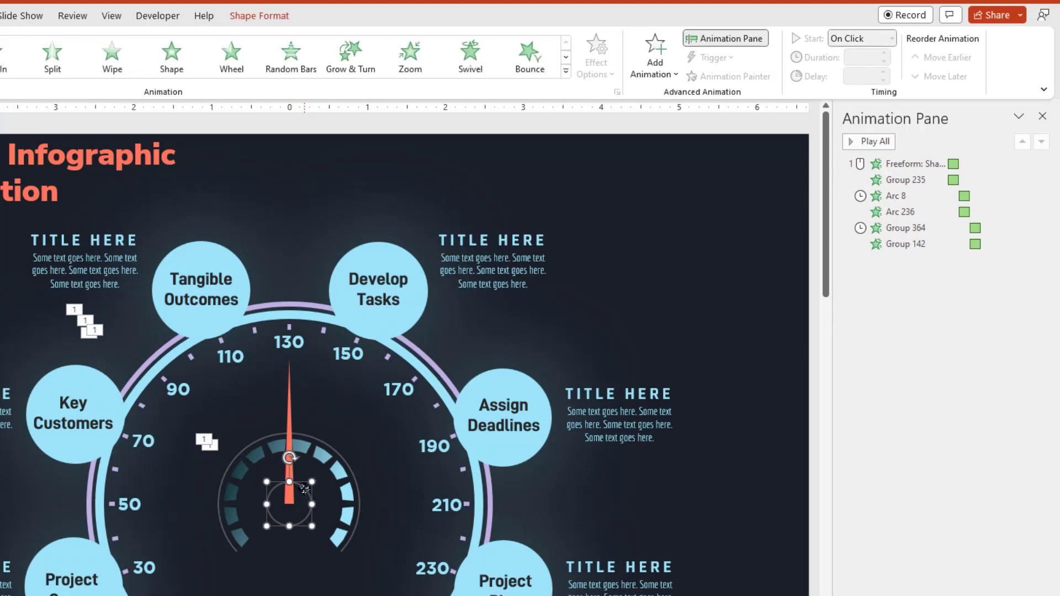
pyautogui.click(411, 69)
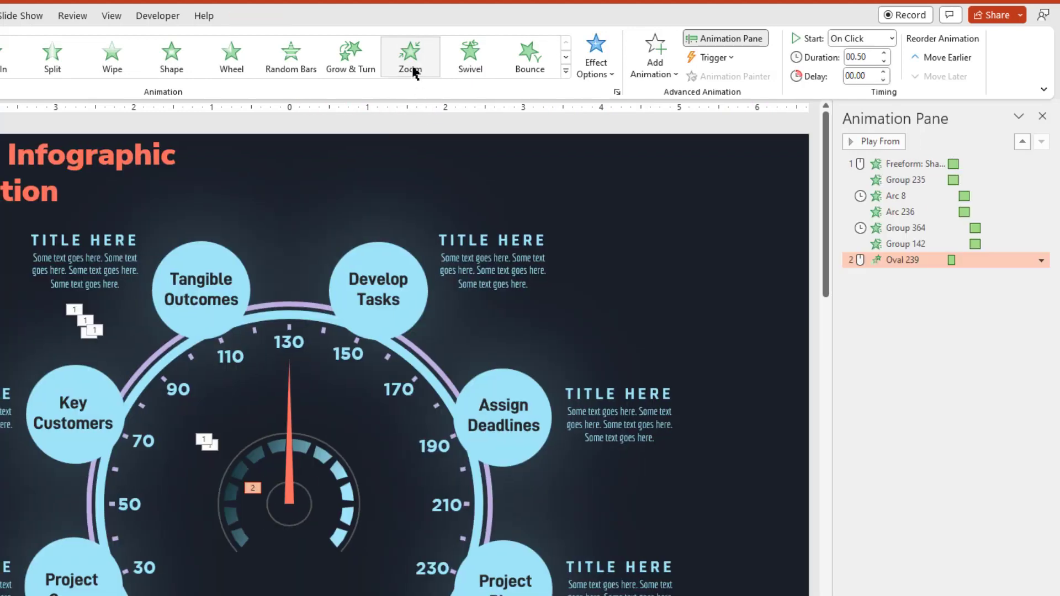
pyautogui.click(891, 39)
pyautogui.click(853, 91)
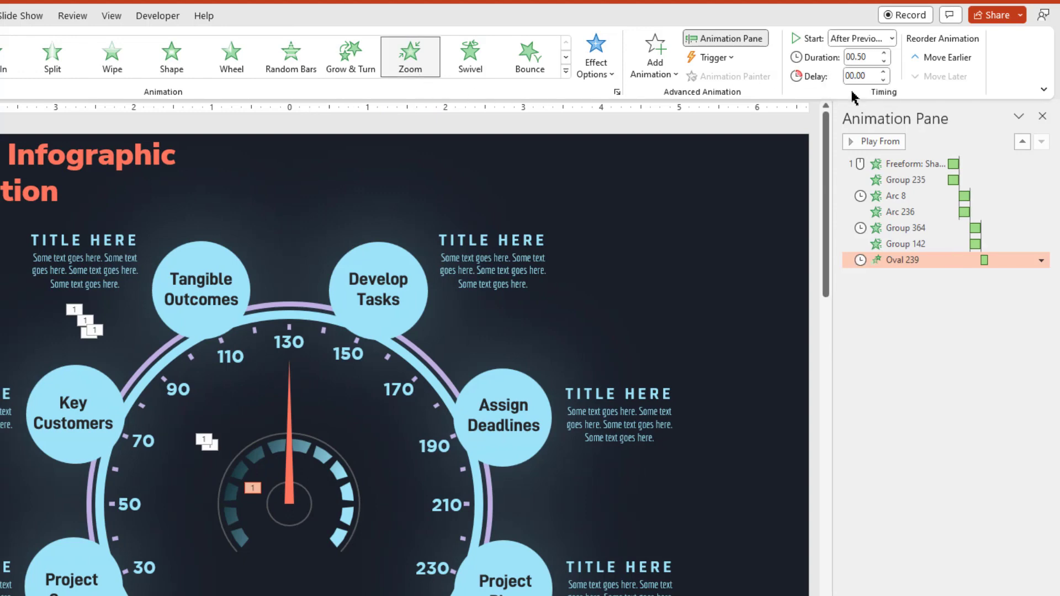
# - Apply a Wipe entrance to the orange needle and set it to start After Previous
pyautogui.click(286, 402)
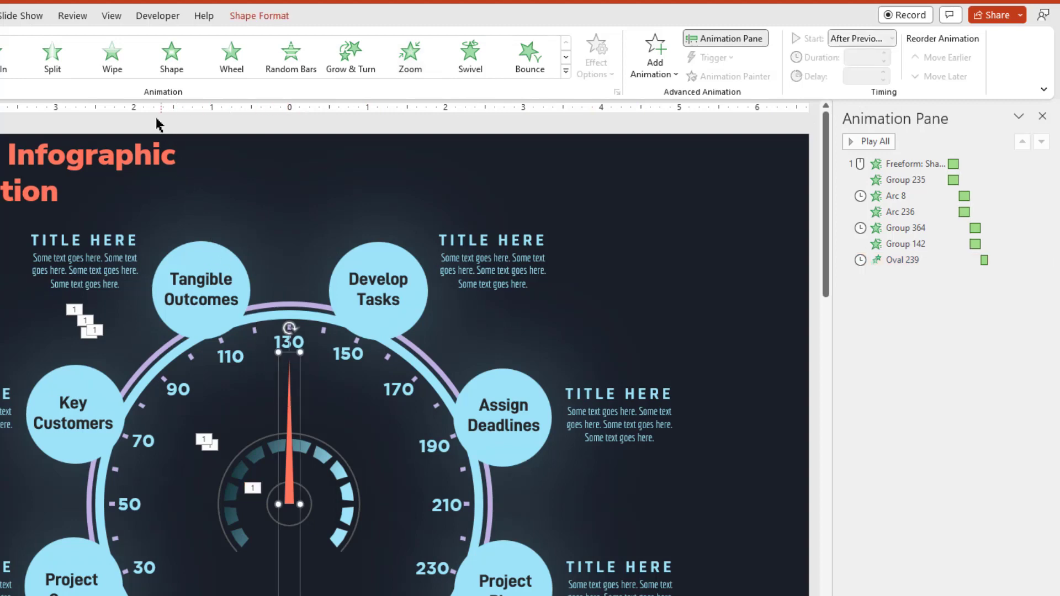
pyautogui.click(117, 64)
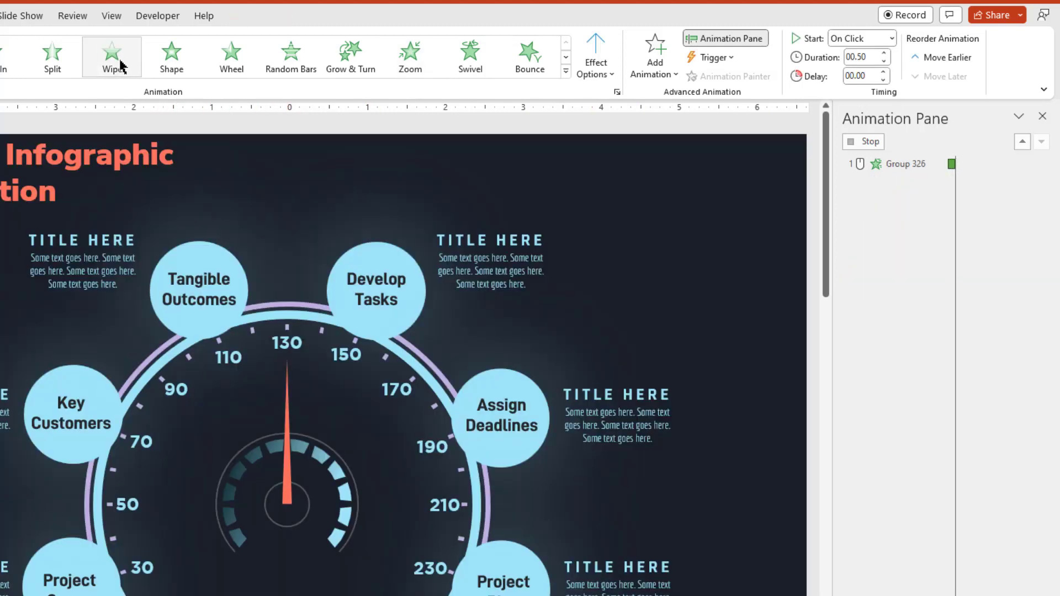
pyautogui.click(890, 39)
pyautogui.click(861, 90)
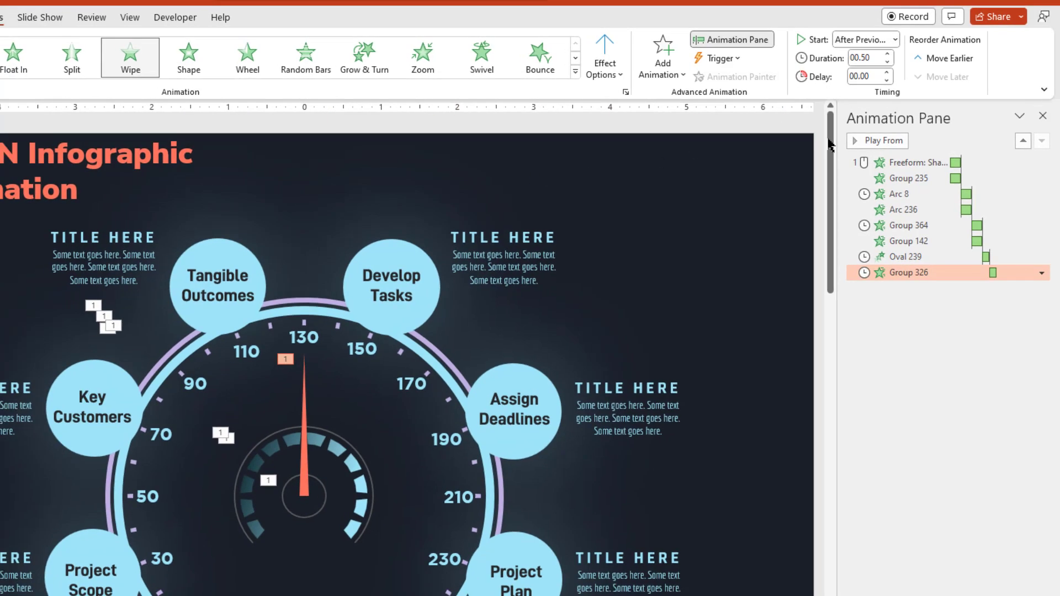
# - Play the slide show from the beginning to review the speedometer's animation sequence, and return to editing
pyautogui.click(689, 278)
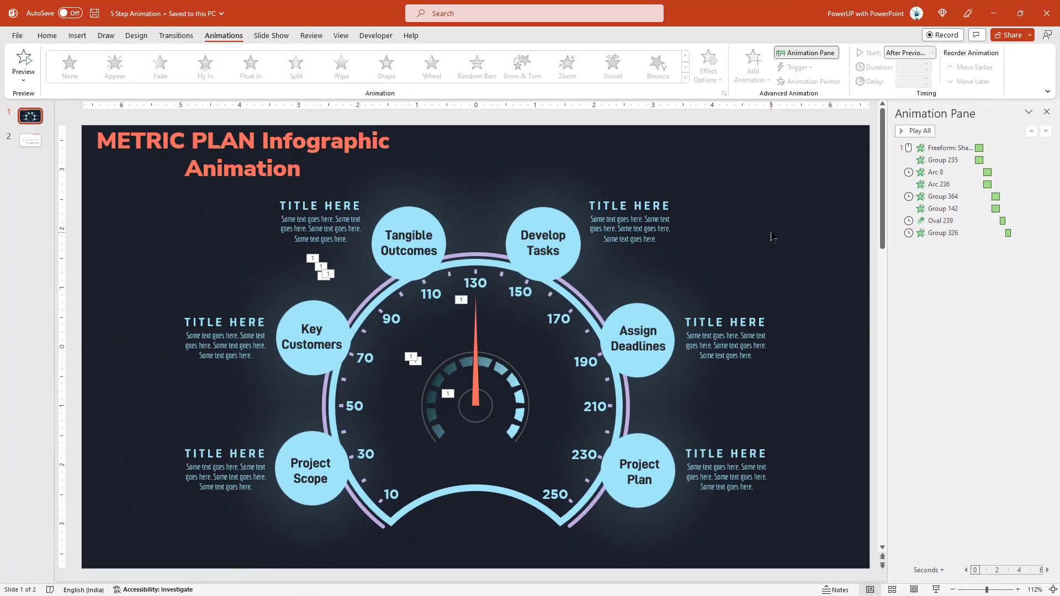
pyautogui.press('F5')
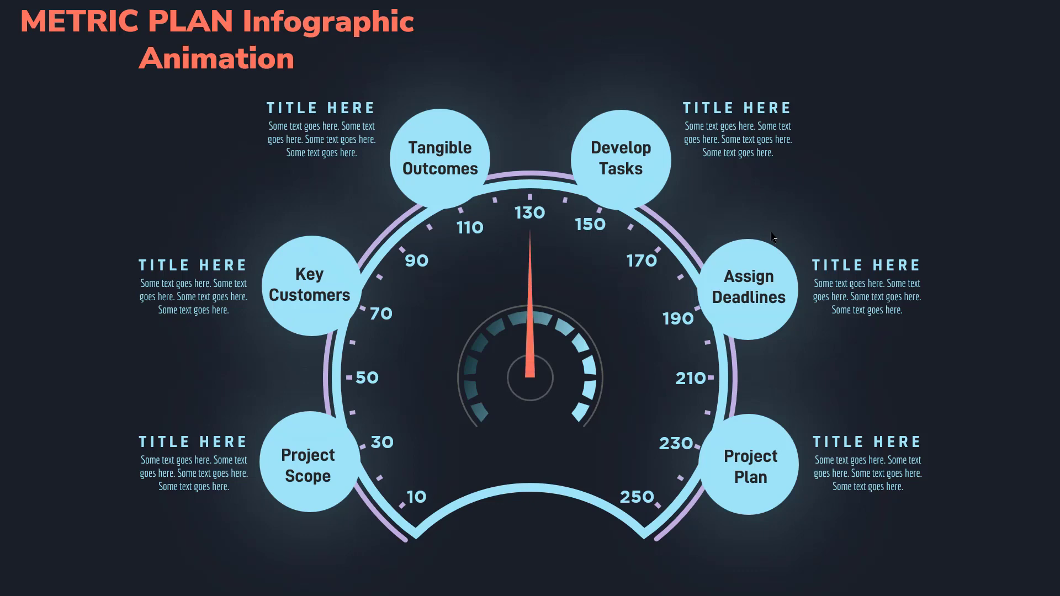
pyautogui.press('Escape')
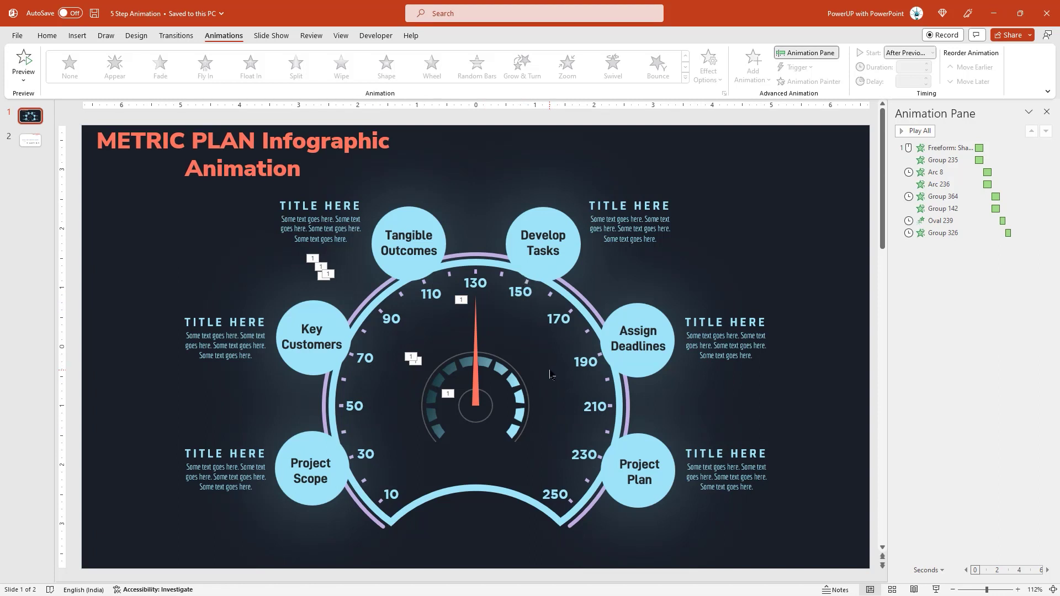
# - Draw a straight vertical line about 2.21" long downward from the base of the orange needle at the gauge's centre
pyautogui.hotkey('alt', 'h')
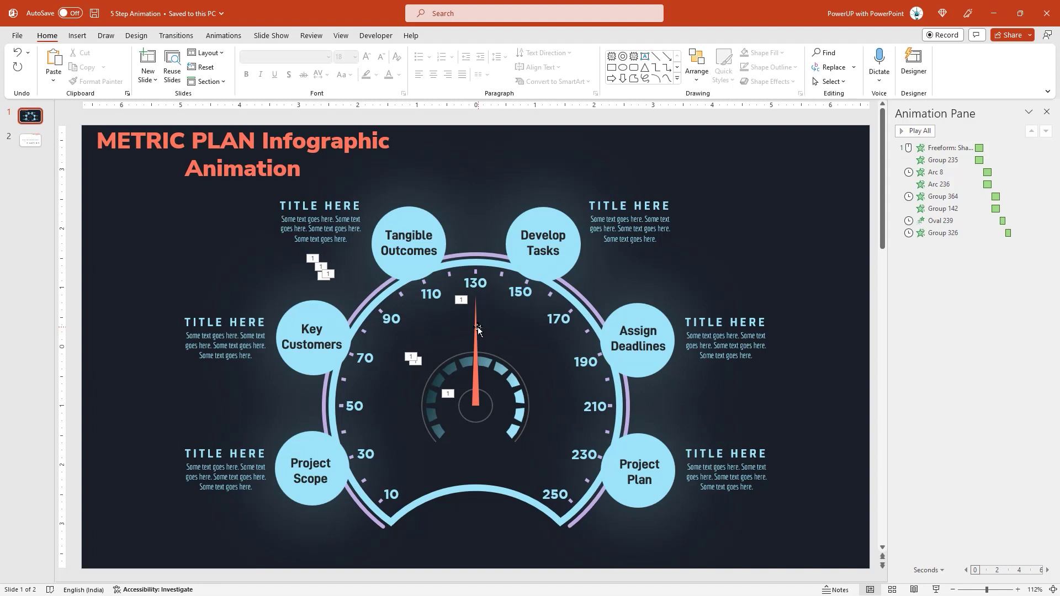
pyautogui.click(473, 329)
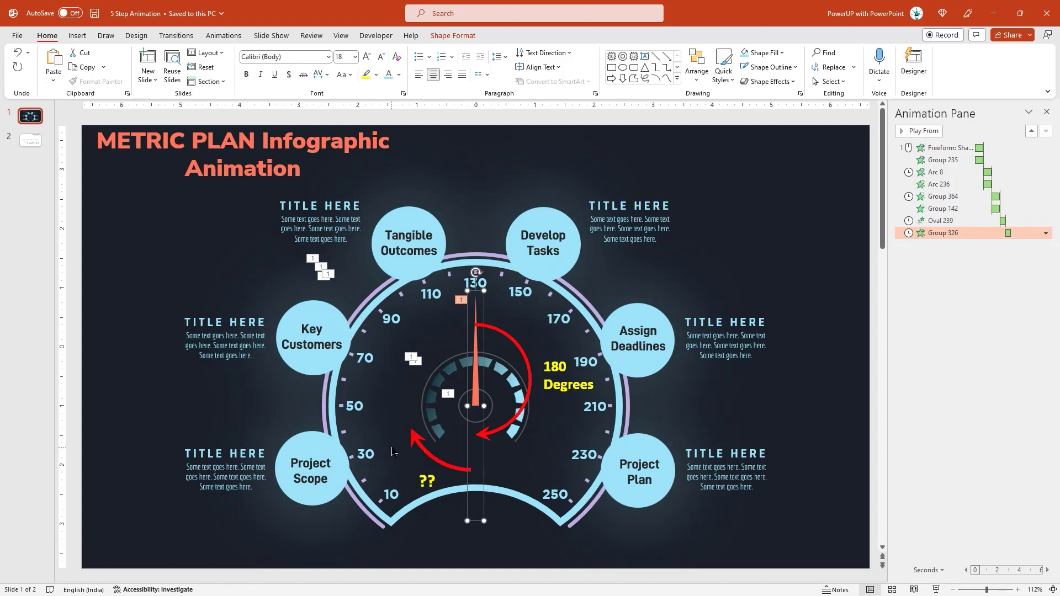
pyautogui.click(127, 391)
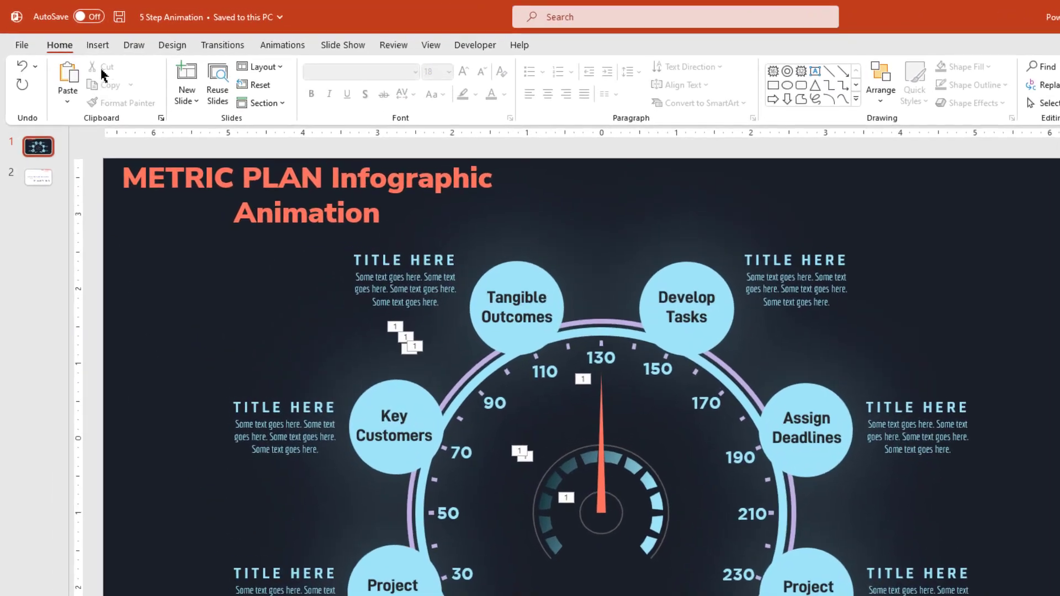
pyautogui.click(97, 45)
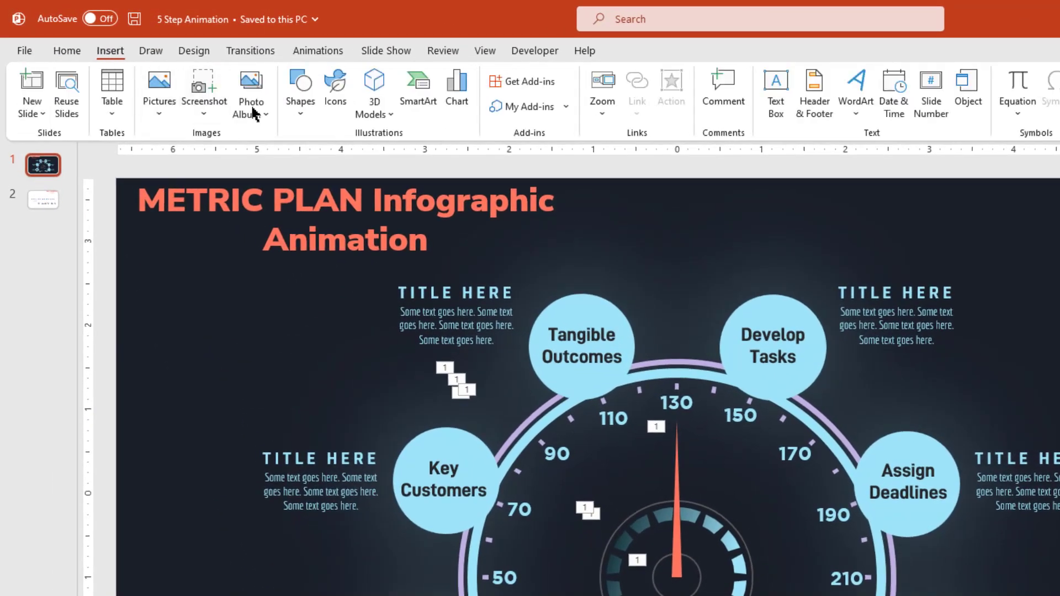
pyautogui.click(267, 84)
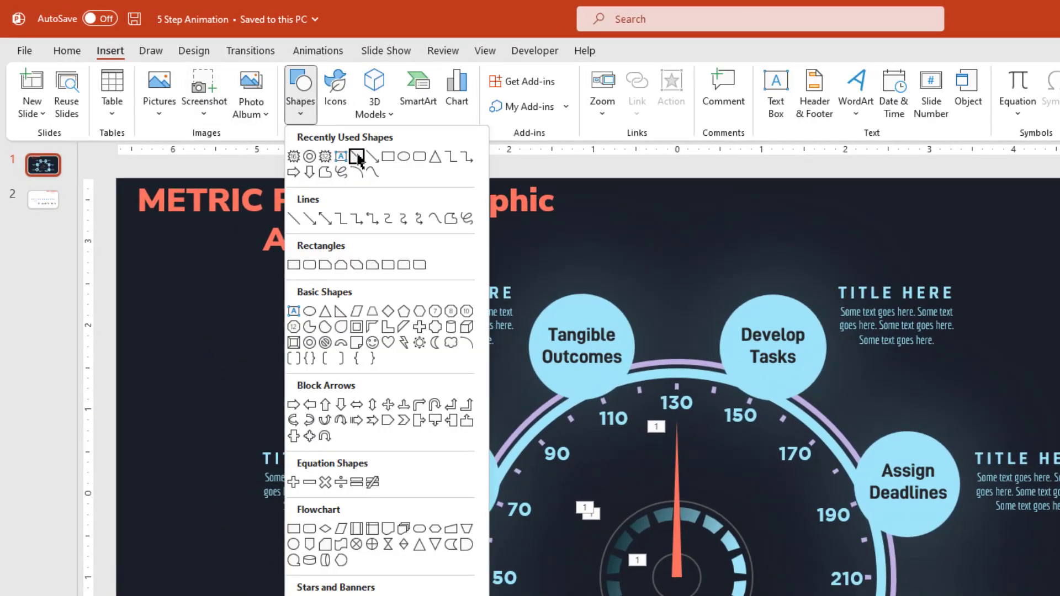
pyautogui.click(356, 156)
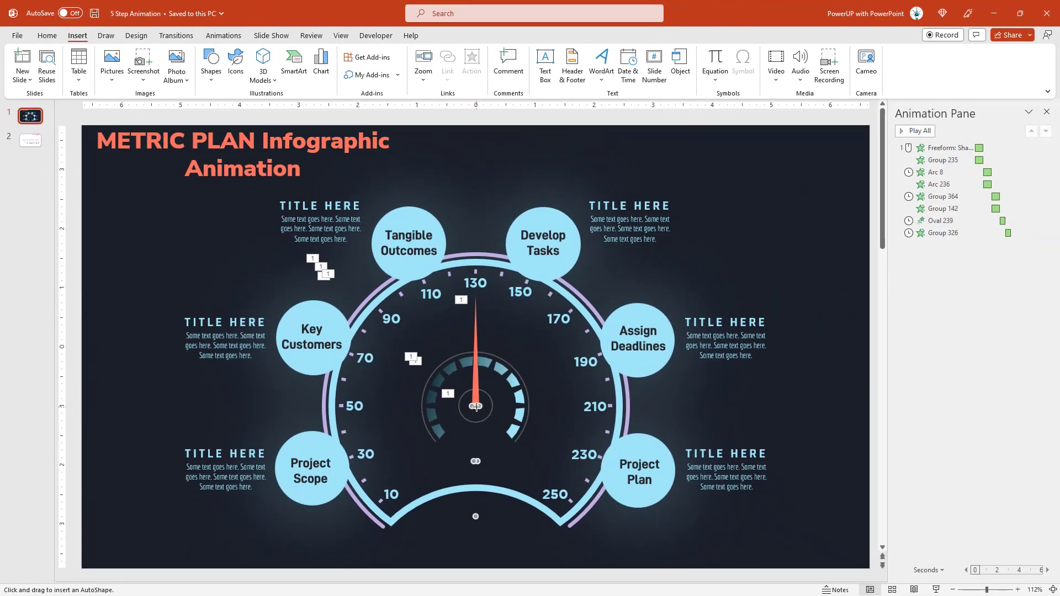
pyautogui.moveTo(473, 507); pyautogui.dragTo(472, 533)
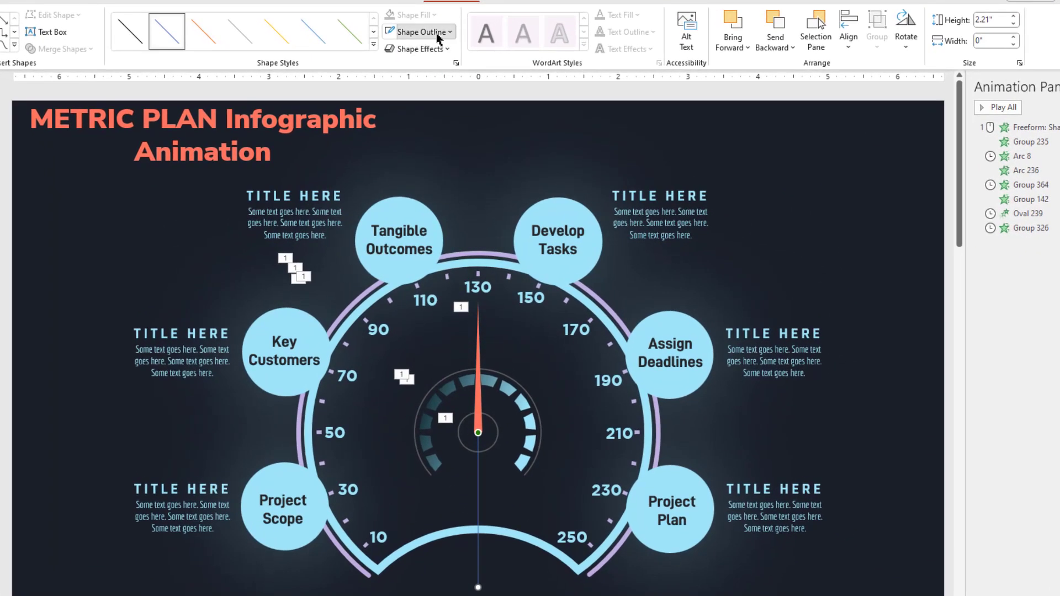
# - Give the vertical line a white outline with a 3 pt weight
pyautogui.click(436, 68)
pyautogui.click(389, 66)
pyautogui.click(445, 32)
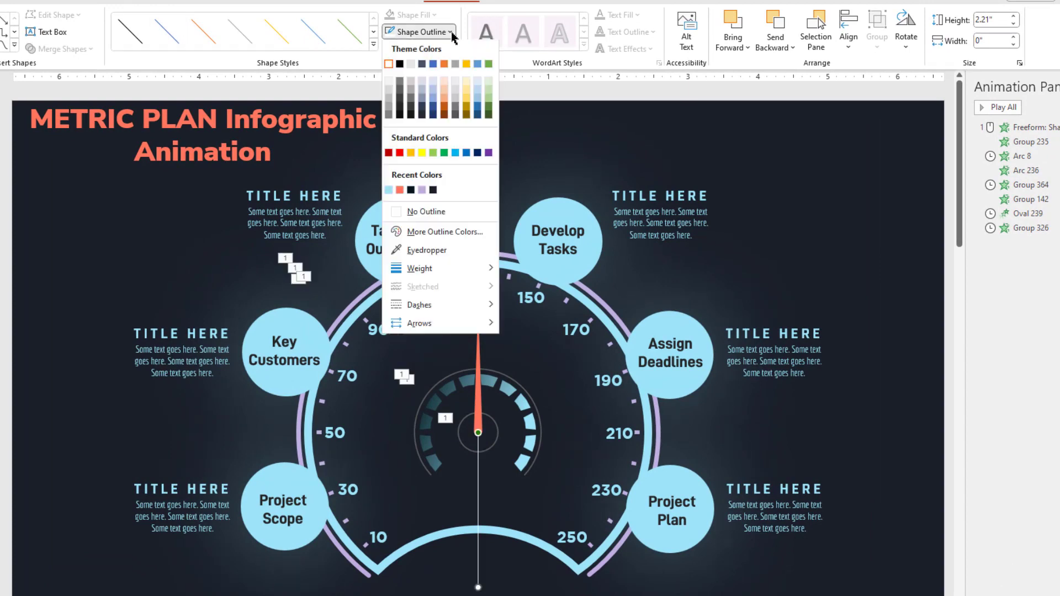
pyautogui.moveTo(425, 269)
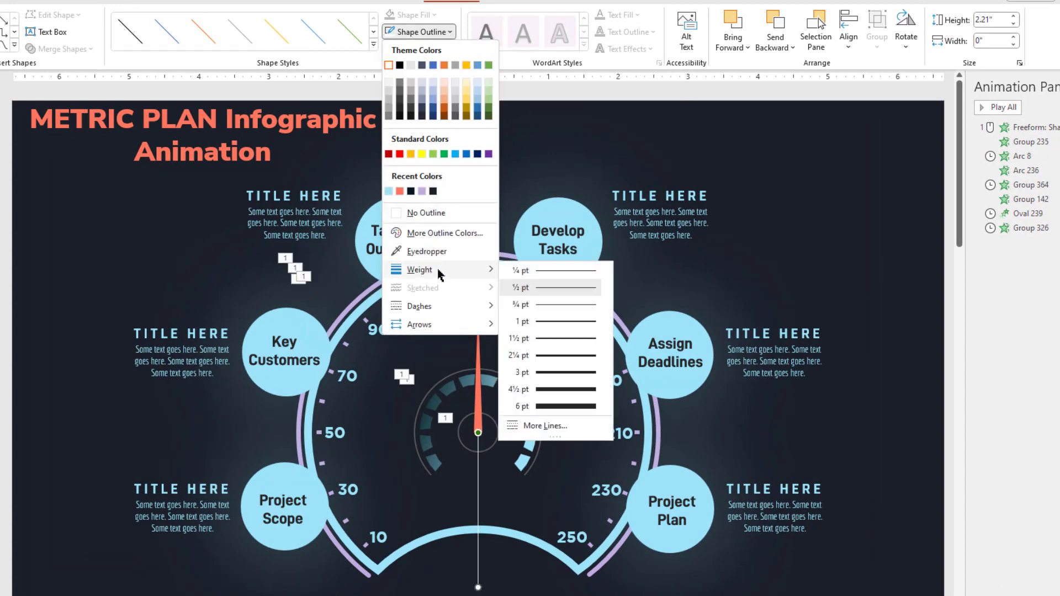
pyautogui.click(542, 371)
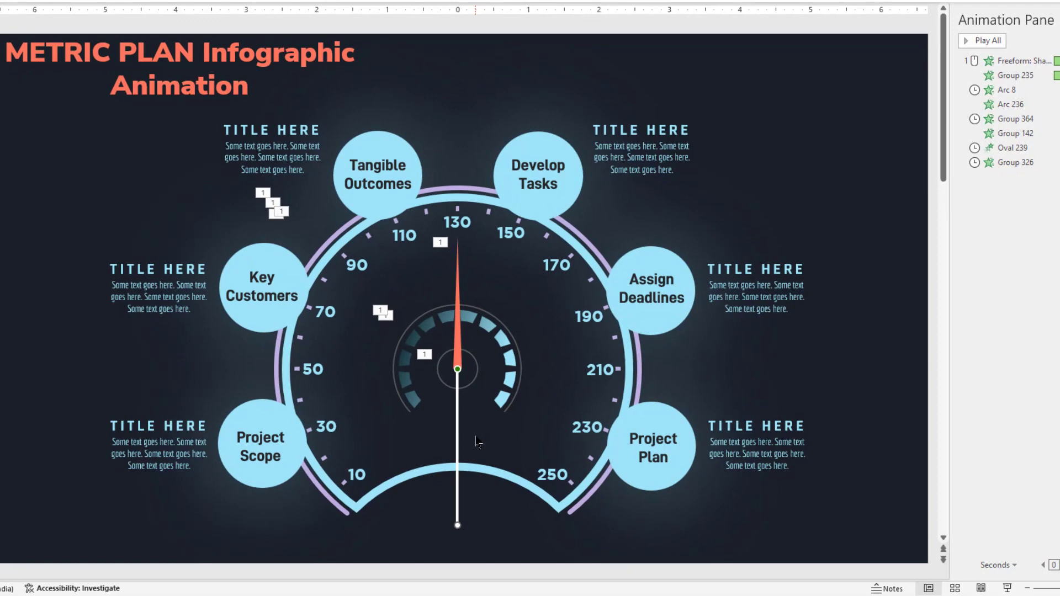
# - Duplicate the white vertical line and place the copy exactly over the original
pyautogui.hotkey('ctrl', 'd')
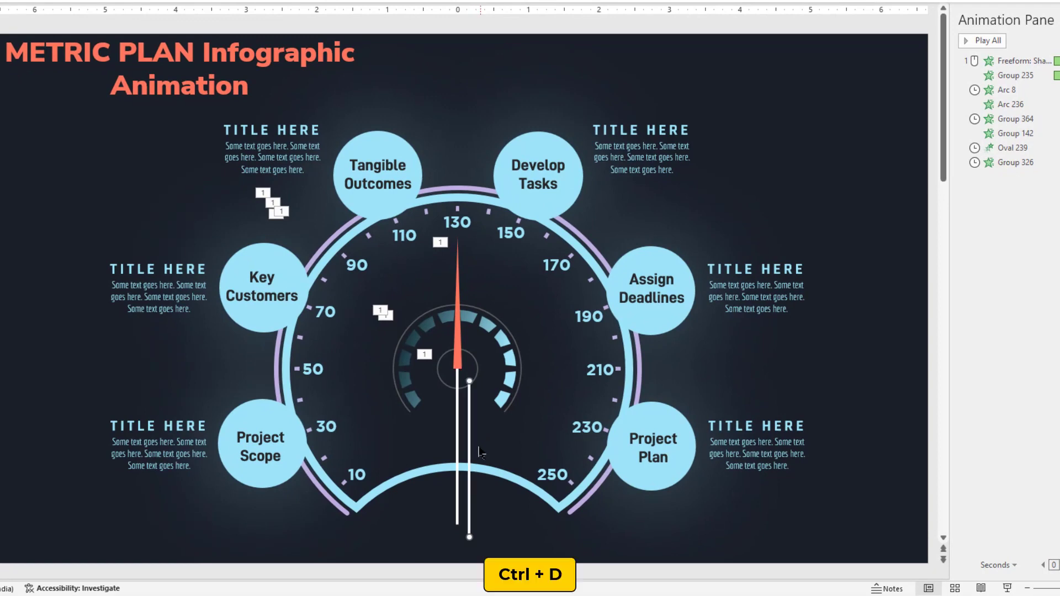
pyautogui.moveTo(470, 449); pyautogui.dragTo(458, 434)
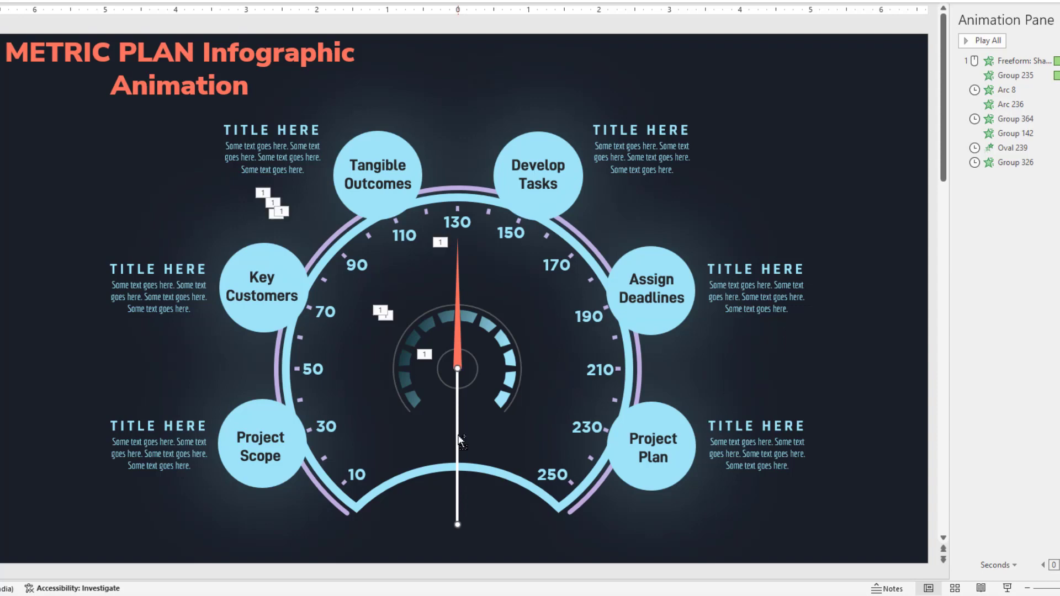
# - Set the copied line's rotation to 50° and move the line so its upper end meets the needle's base
pyautogui.keyDown('ctrl'); pyautogui.scroll(5, 459, 440); pyautogui.keyUp('ctrl')
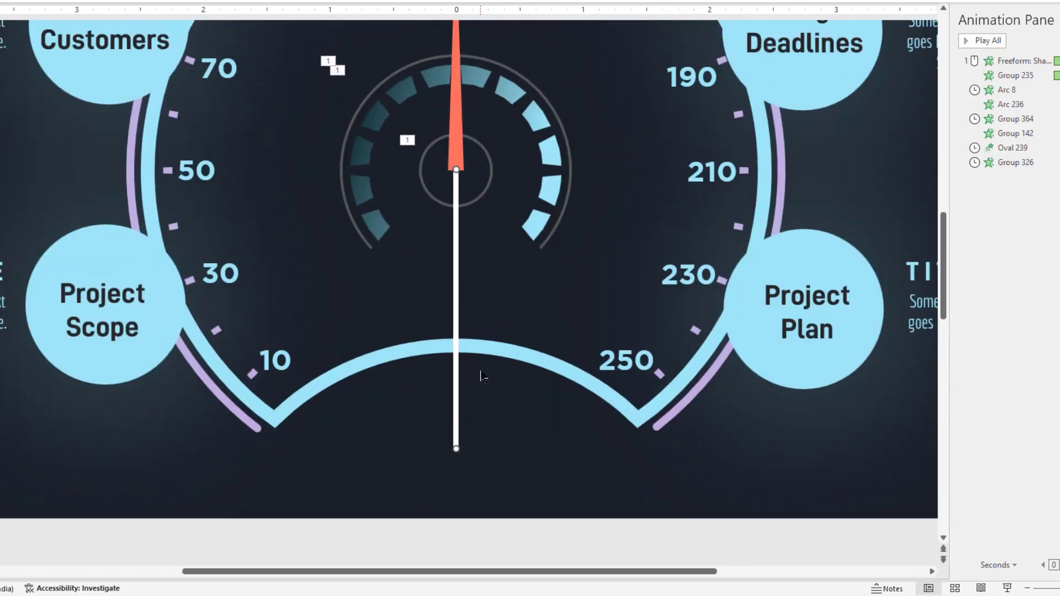
pyautogui.scroll(1, 480, 377)
pyautogui.rightClick(456, 390)
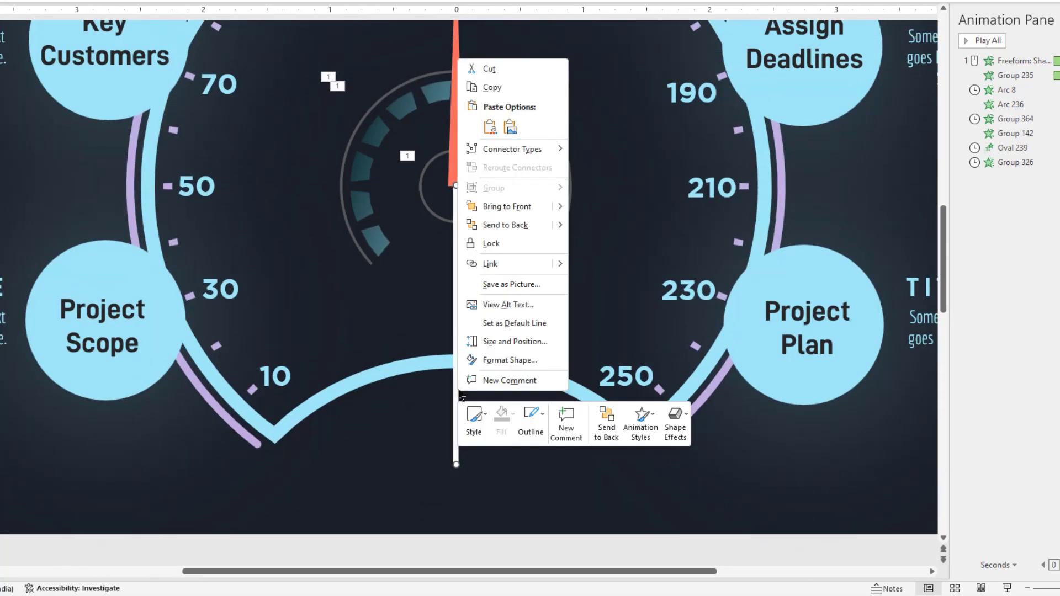
pyautogui.click(509, 360)
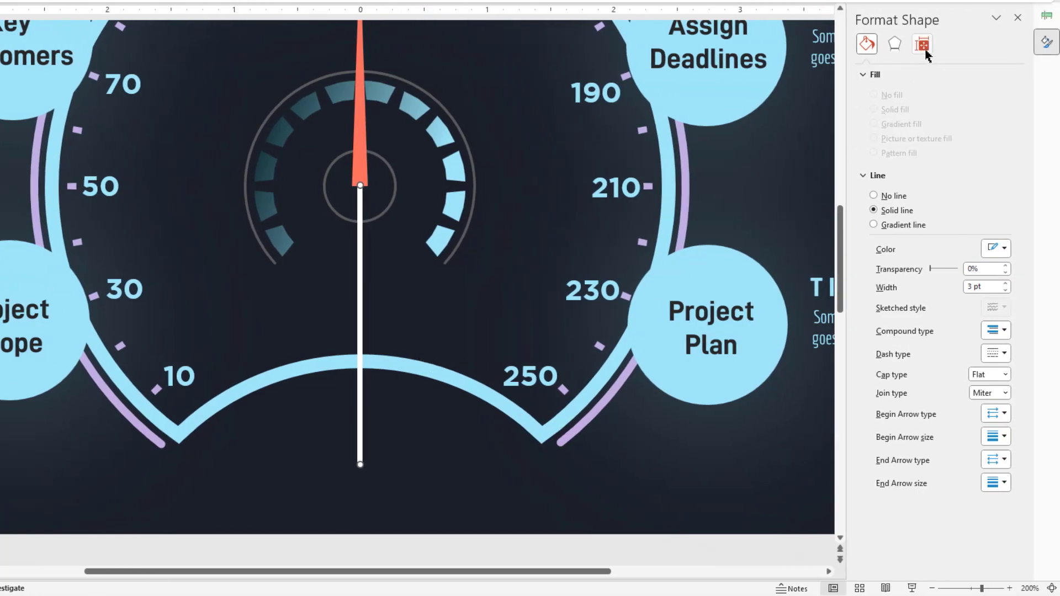
pyautogui.click(925, 48)
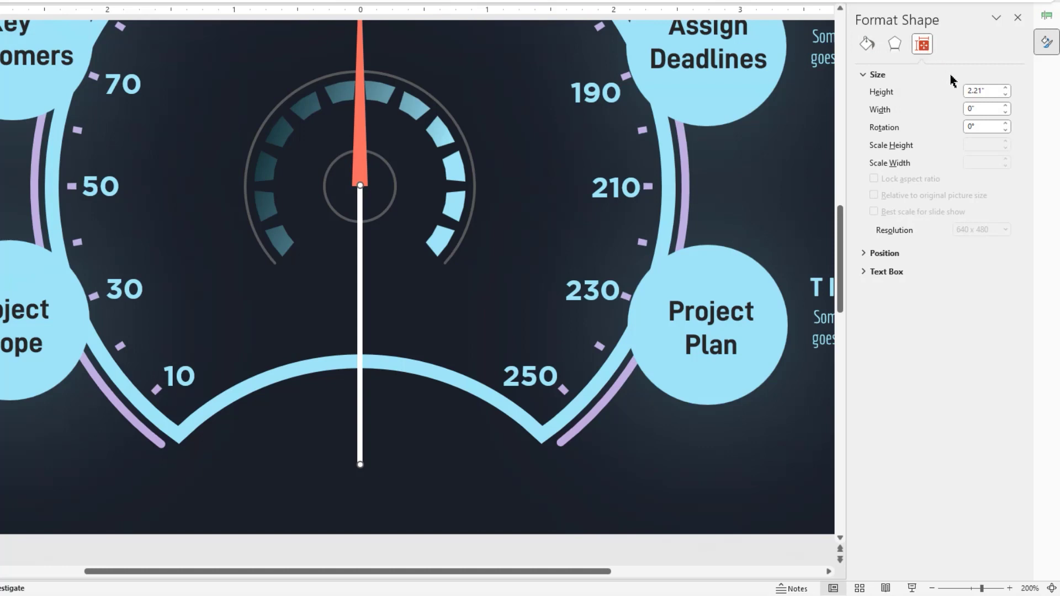
pyautogui.moveTo(986, 125); pyautogui.dragTo(965, 127)
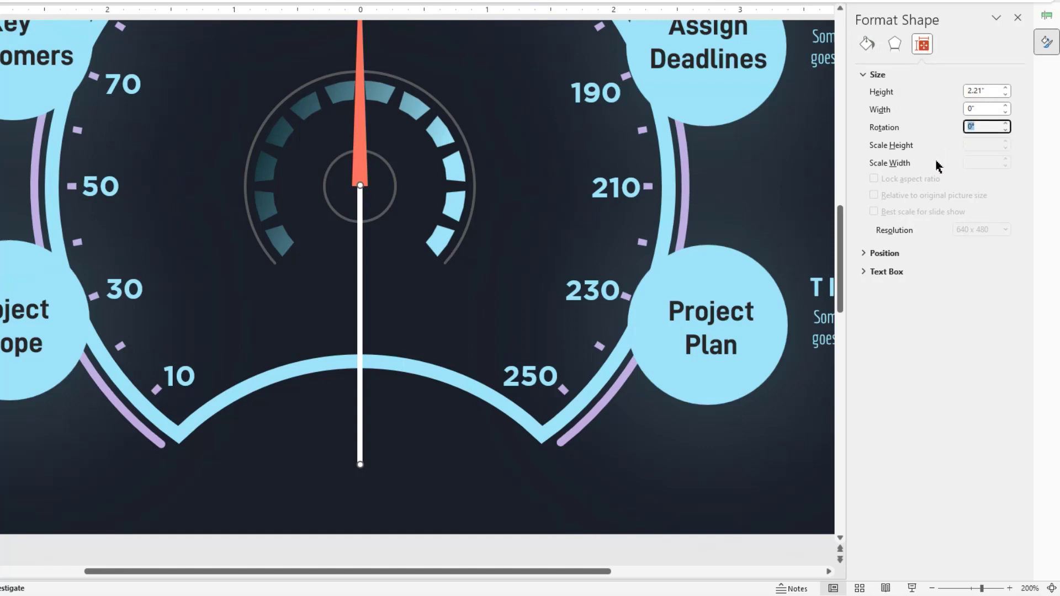
pyautogui.press('Return')
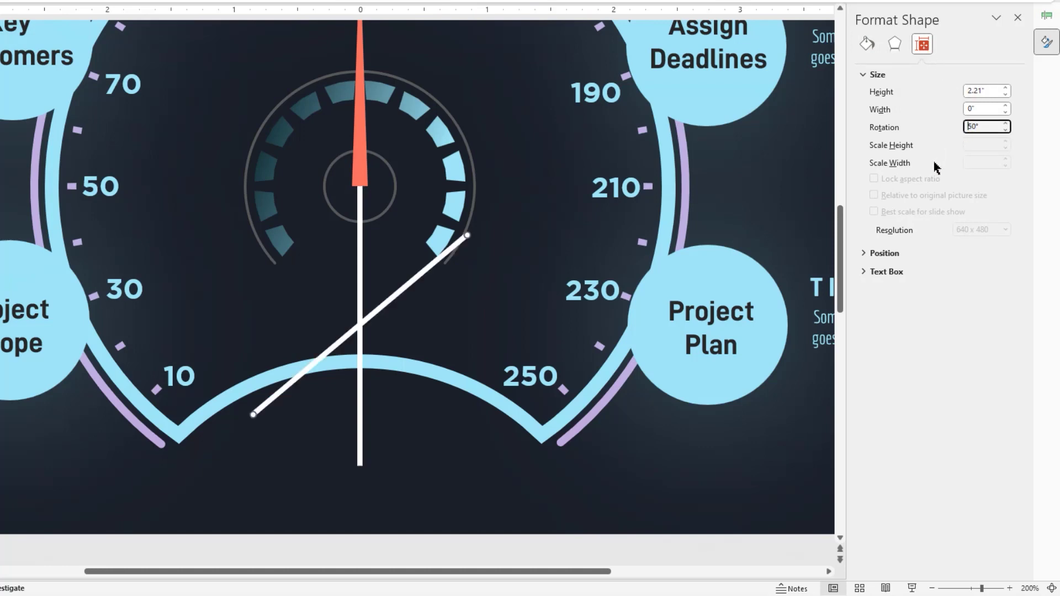
pyautogui.moveTo(407, 282); pyautogui.dragTo(301, 237)
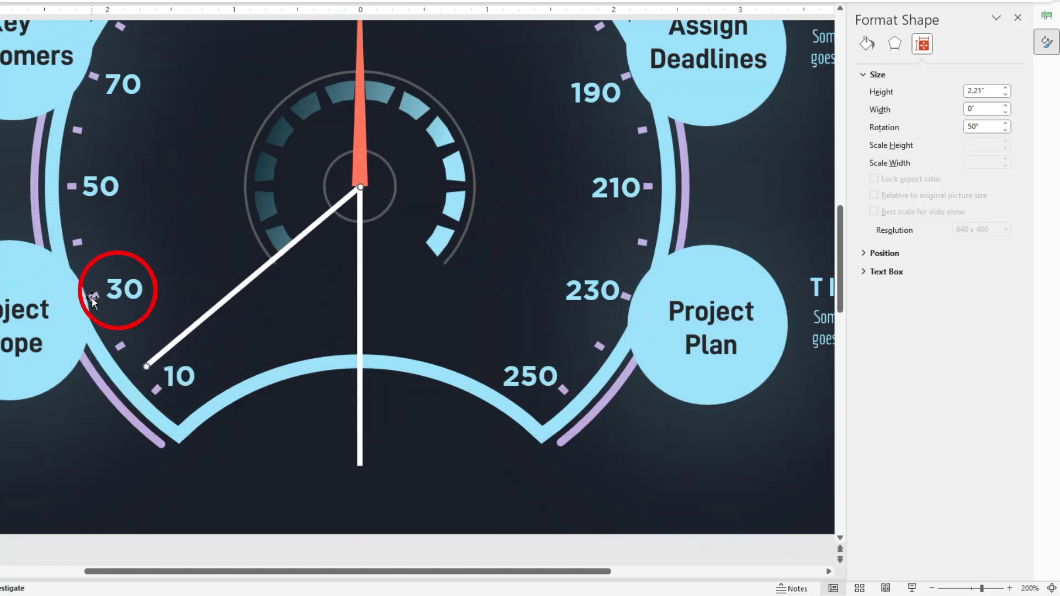
# - Set the copied line's rotation to 65° and realign its upper end with the needle's base
pyautogui.moveTo(982, 126); pyautogui.dragTo(960, 128)
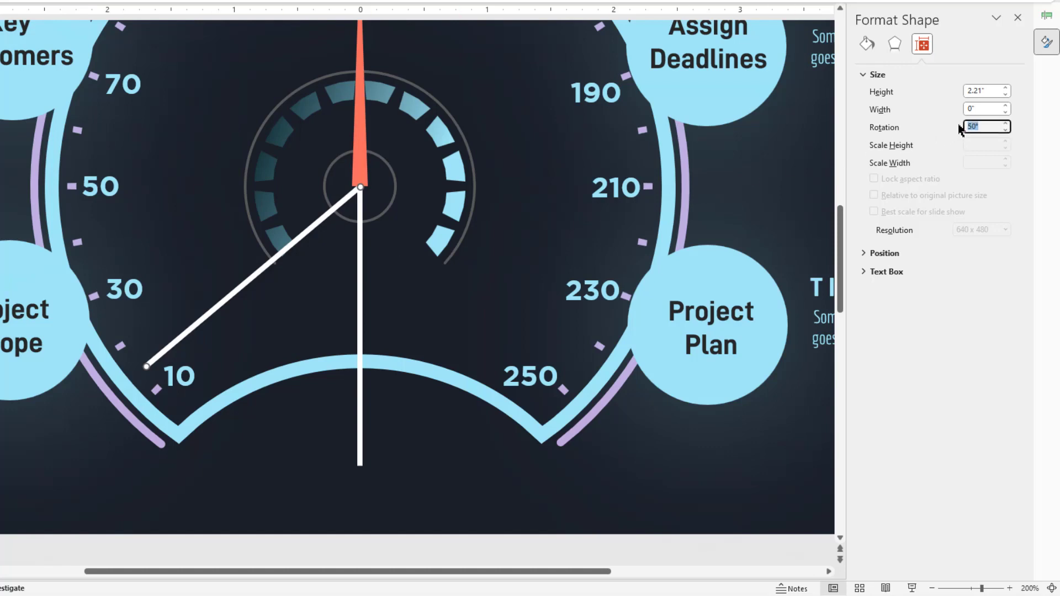
pyautogui.press('Return')
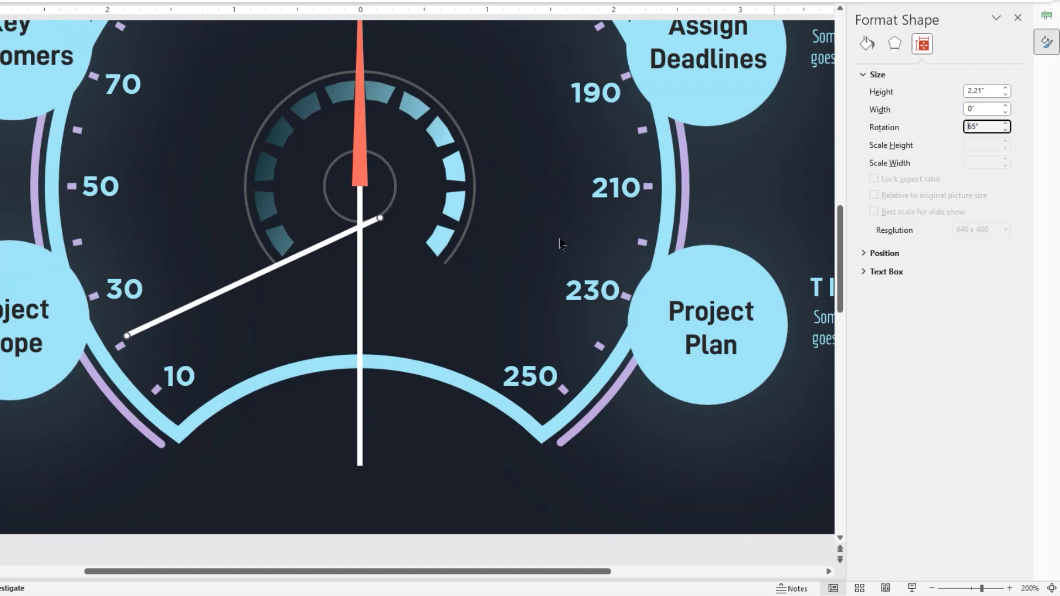
pyautogui.moveTo(251, 277); pyautogui.dragTo(229, 241)
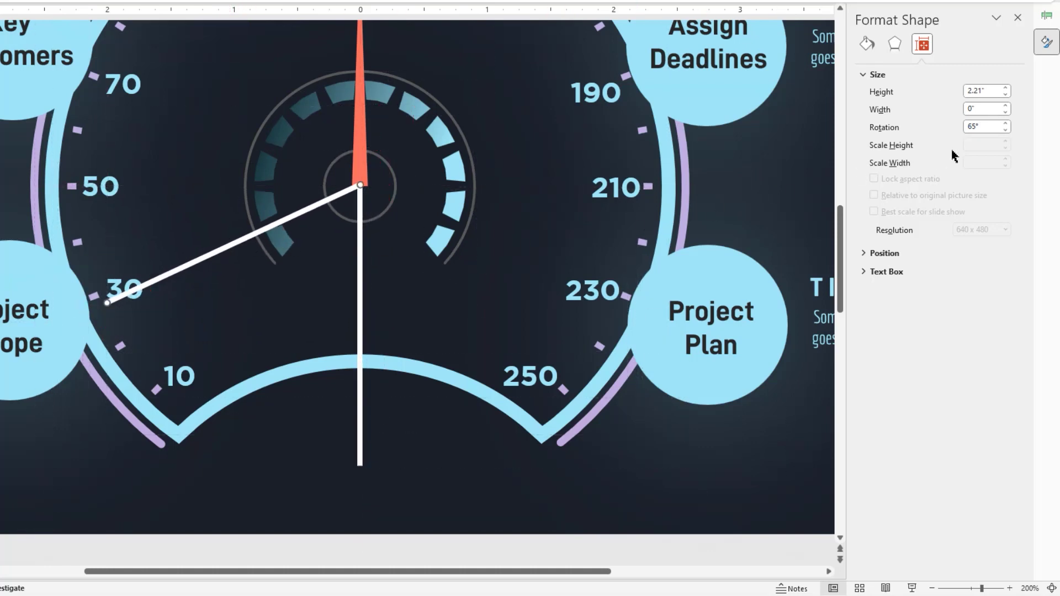
# - Increase the copied line's rotation to 68° and fine-tune its position so it runs from the needle's base to the 30 tick mark
pyautogui.click(1005, 125)
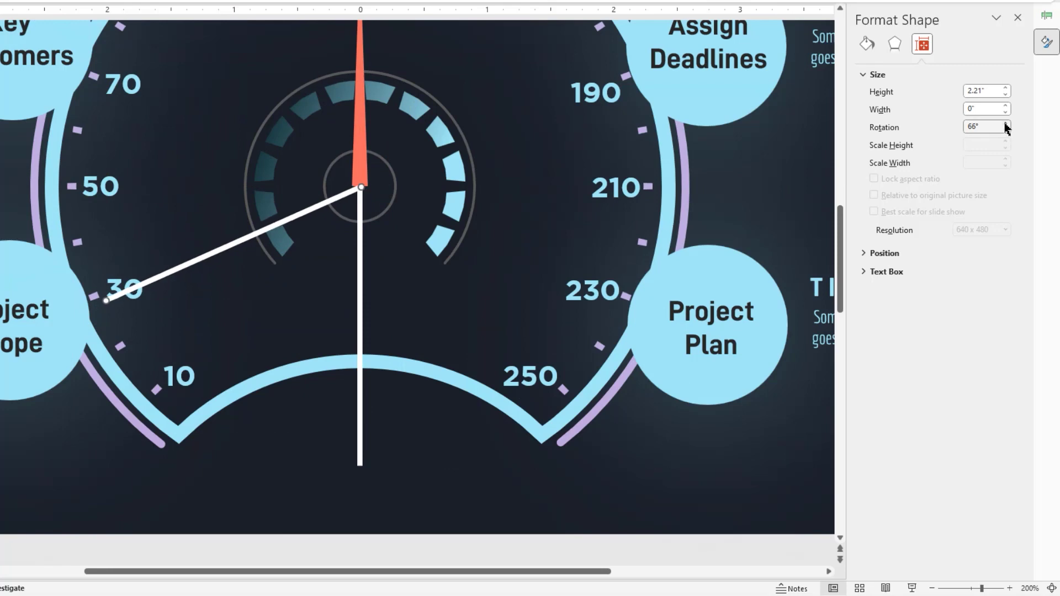
pyautogui.click(1005, 123)
pyautogui.moveTo(213, 253); pyautogui.dragTo(213, 244)
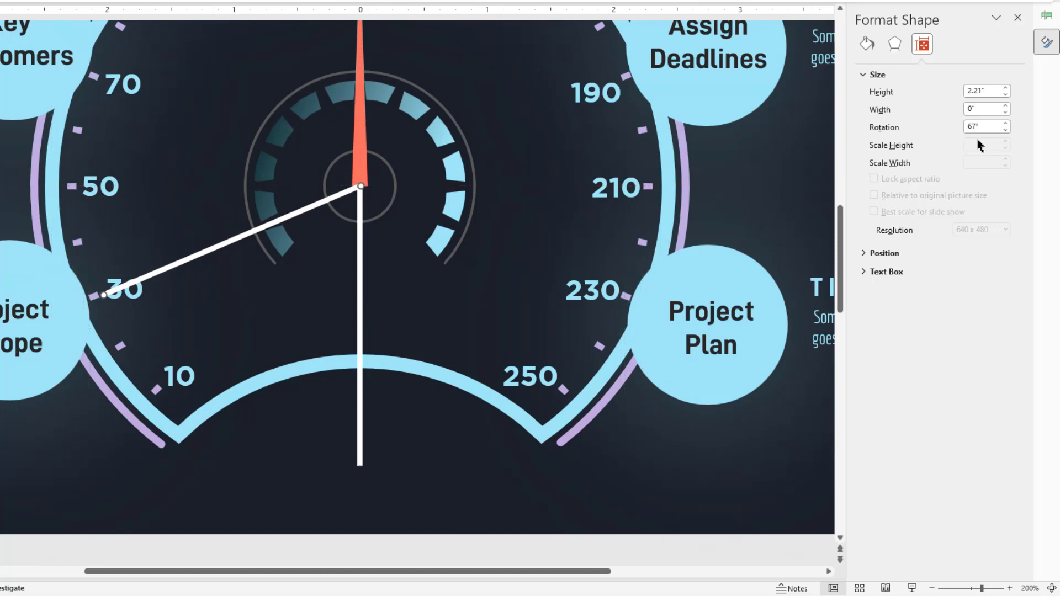
pyautogui.click(1005, 124)
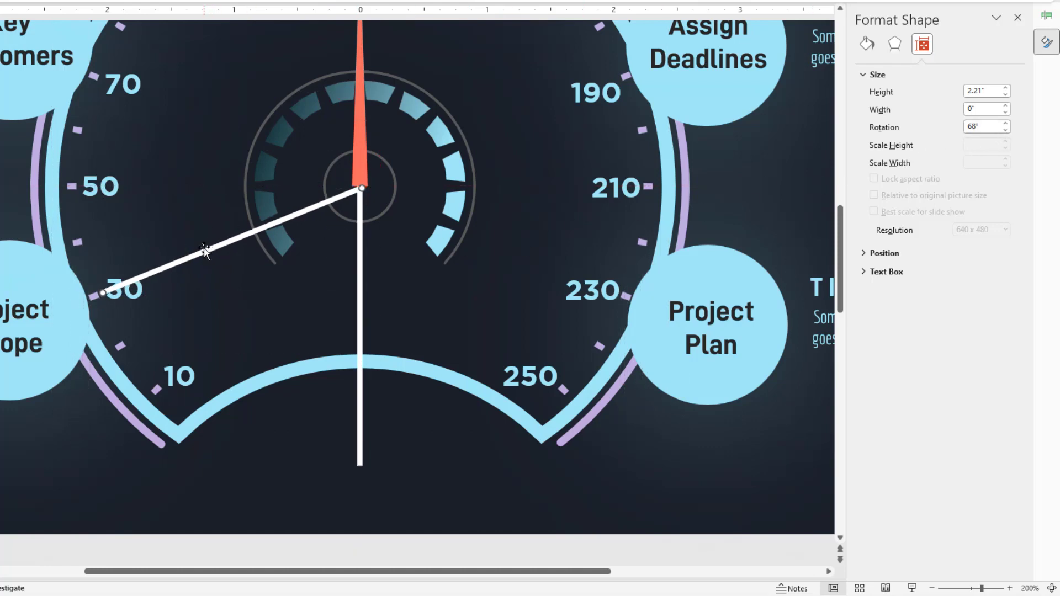
pyautogui.moveTo(204, 252); pyautogui.dragTo(206, 253)
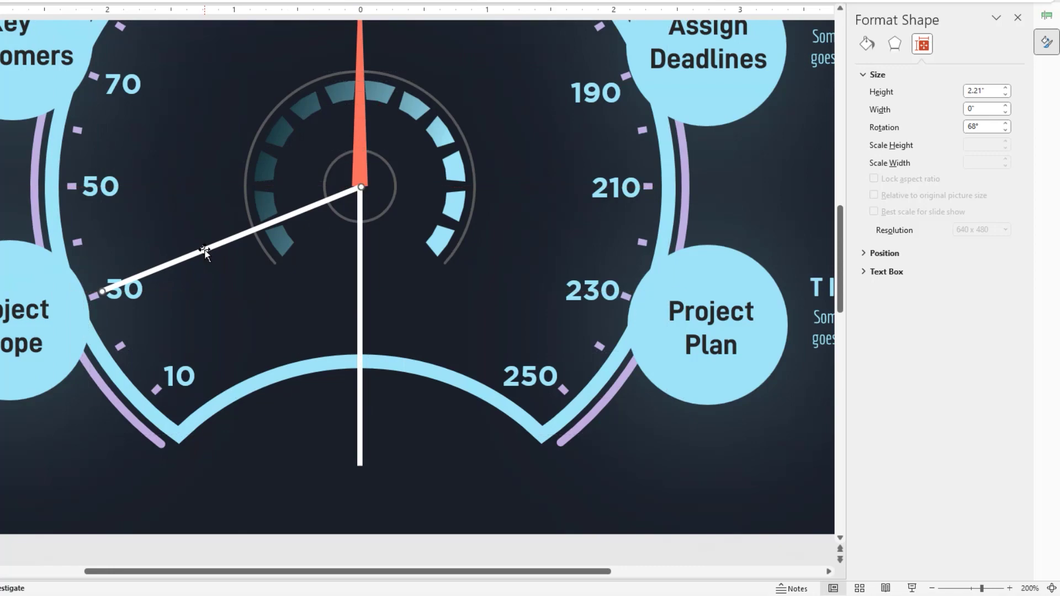
pyautogui.keyDown('ctrl'); pyautogui.scroll(-5, 209, 257); pyautogui.keyUp('ctrl')
pyautogui.keyDown('ctrl'); pyautogui.scroll(-2, 209, 257); pyautogui.keyUp('ctrl')
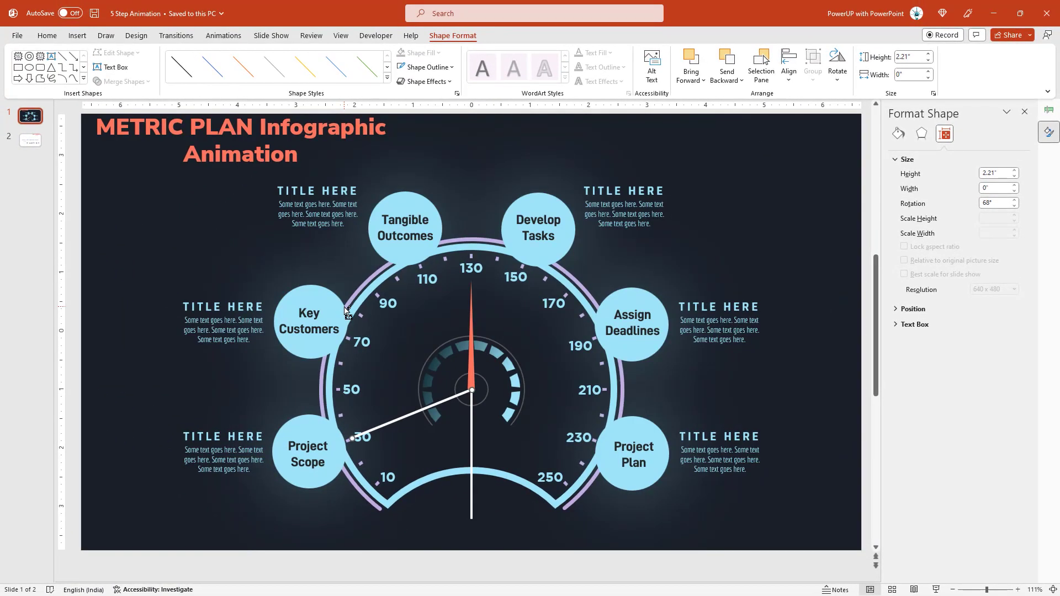
# - Add a Spin emphasis animation to the orange needle in addition to its Wipe entrance
pyautogui.click(473, 325)
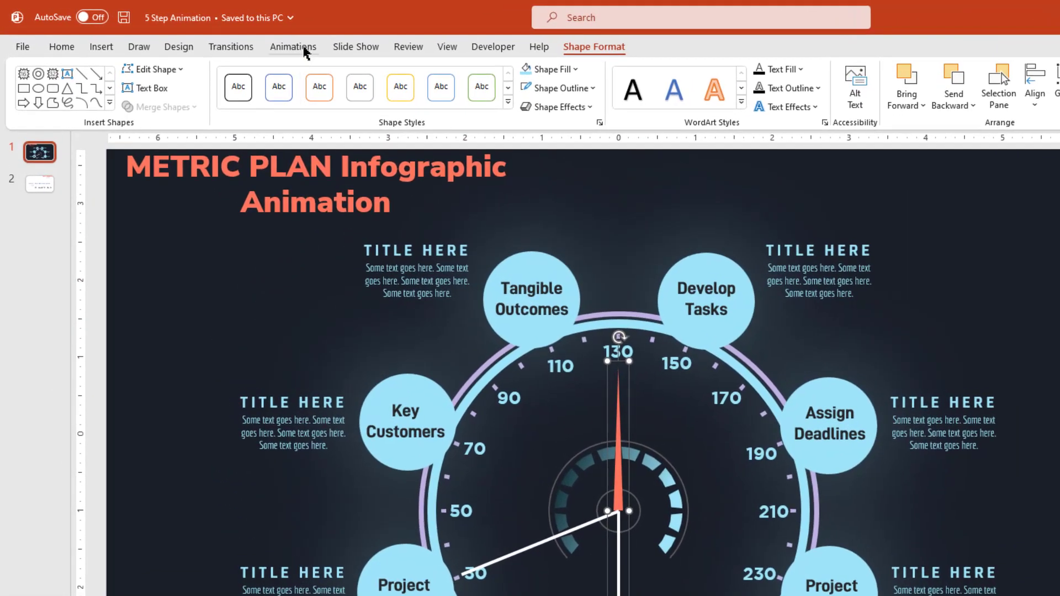
pyautogui.click(232, 38)
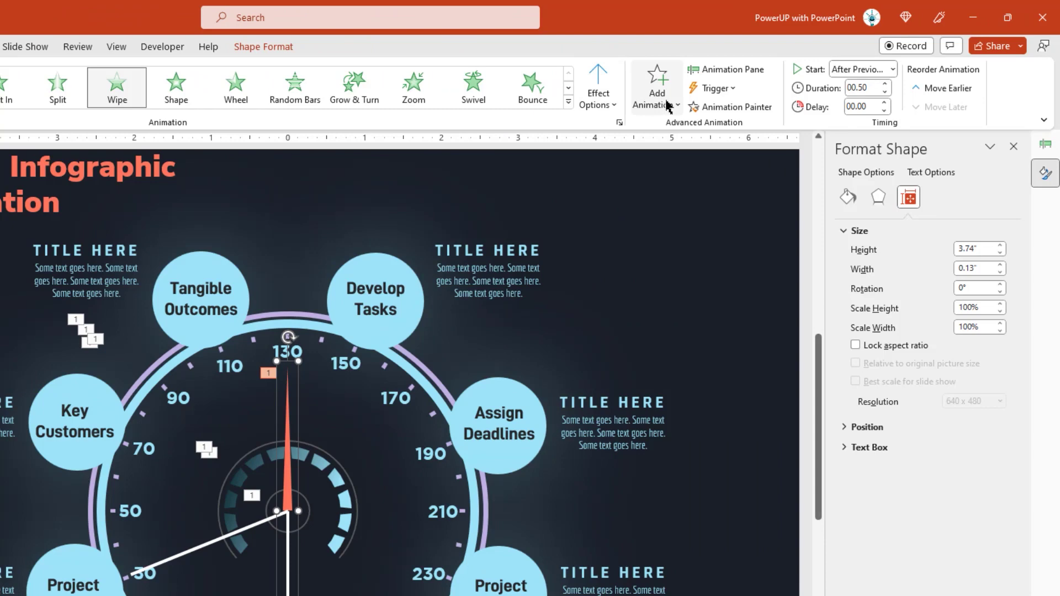
pyautogui.click(668, 105)
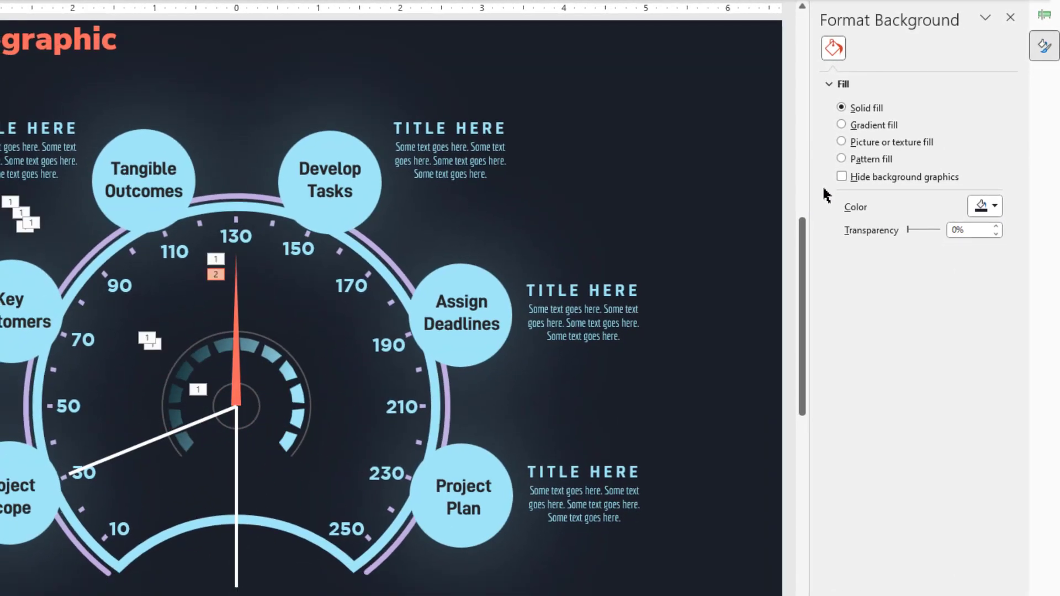
# - Show the animation list and set the duration of the needle's Spin animation to 1 second
pyautogui.click(1044, 17)
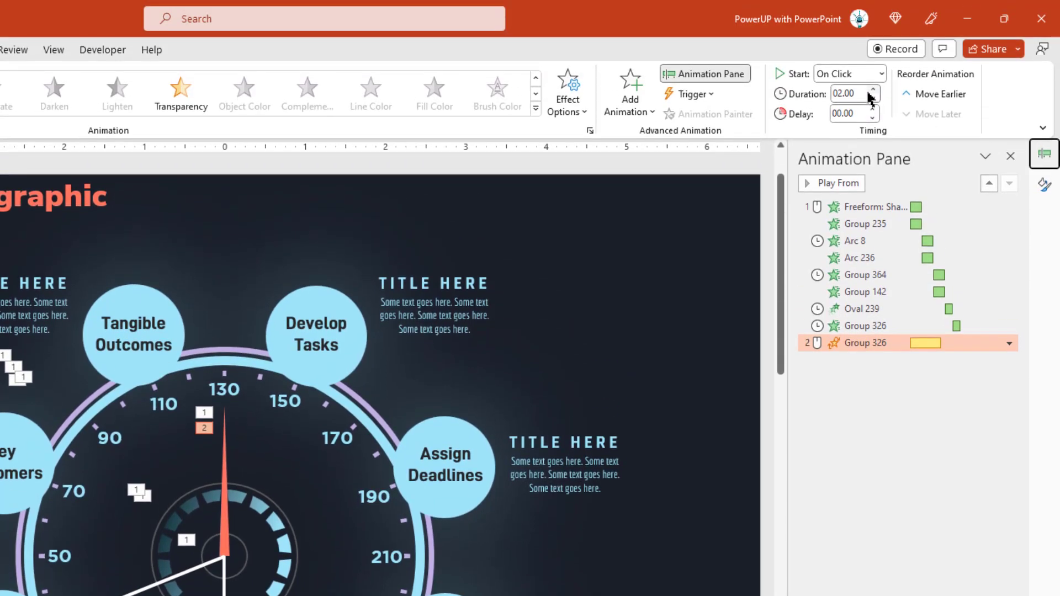
pyautogui.click(865, 94)
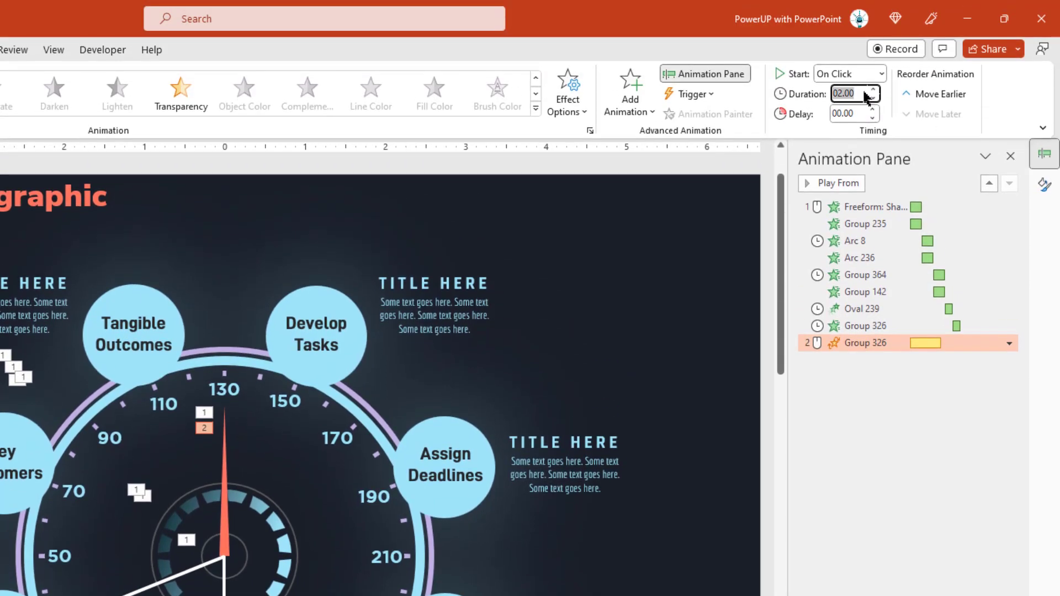
pyautogui.write('1')
pyautogui.press('Return')
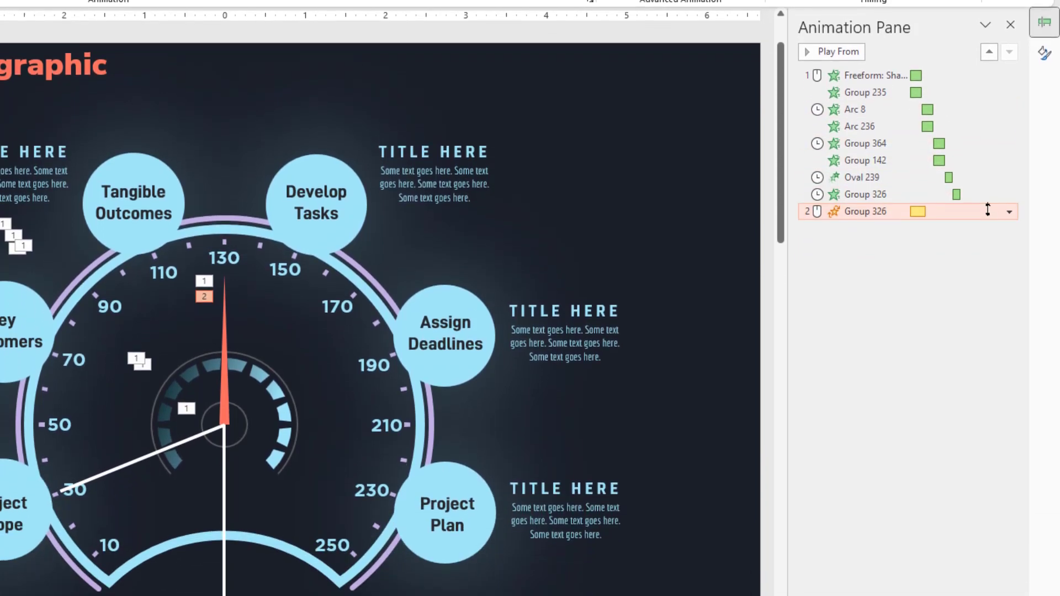
# - Set the needle's Spin effect to a custom 248° clockwise amount with a 0.5-second bounce end
pyautogui.click(1009, 211)
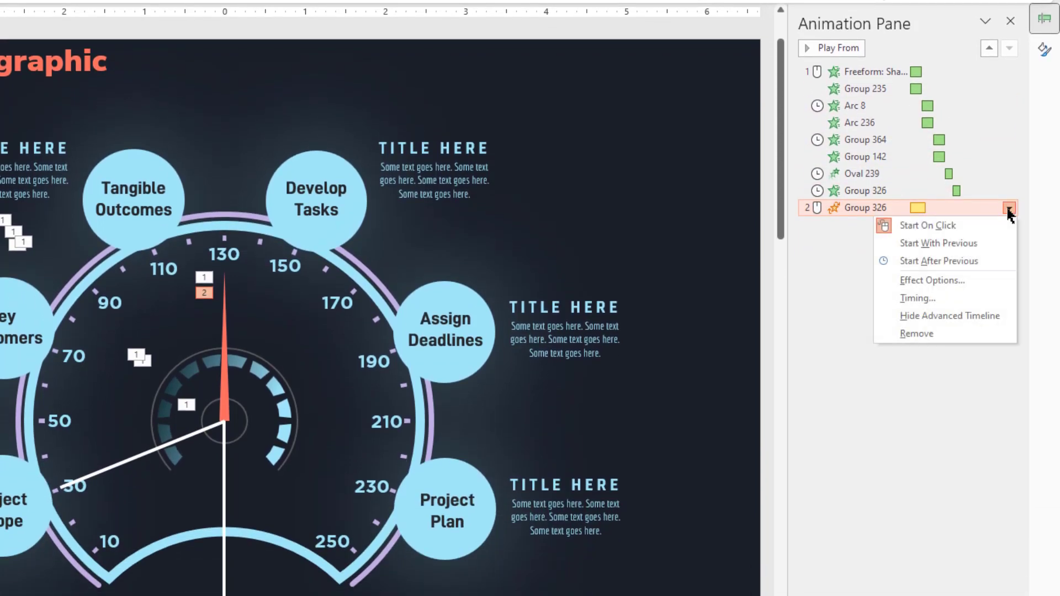
pyautogui.click(945, 283)
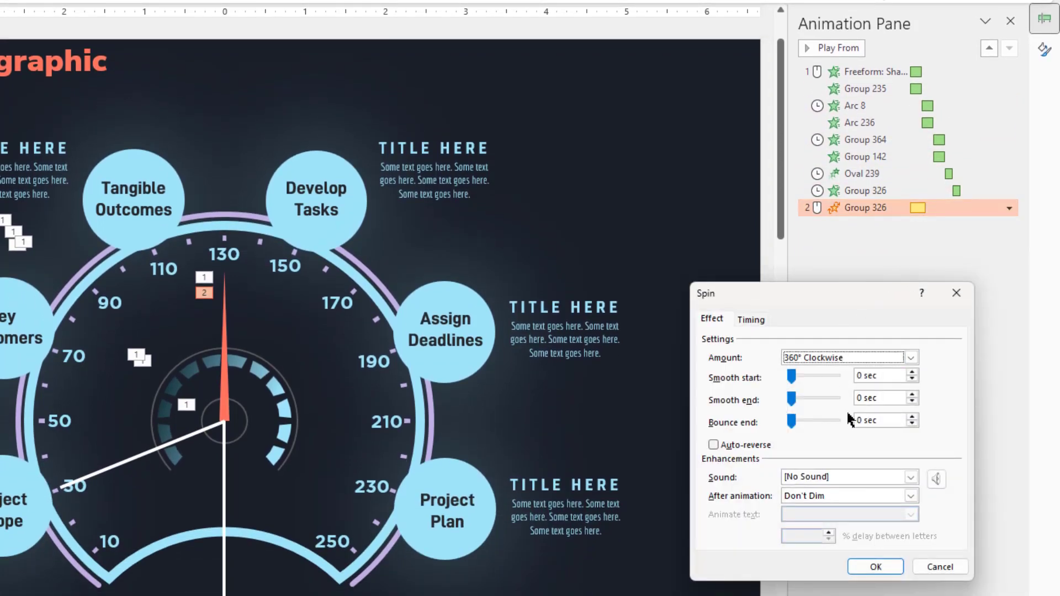
pyautogui.moveTo(880, 420); pyautogui.dragTo(838, 426)
pyautogui.write('0.5')
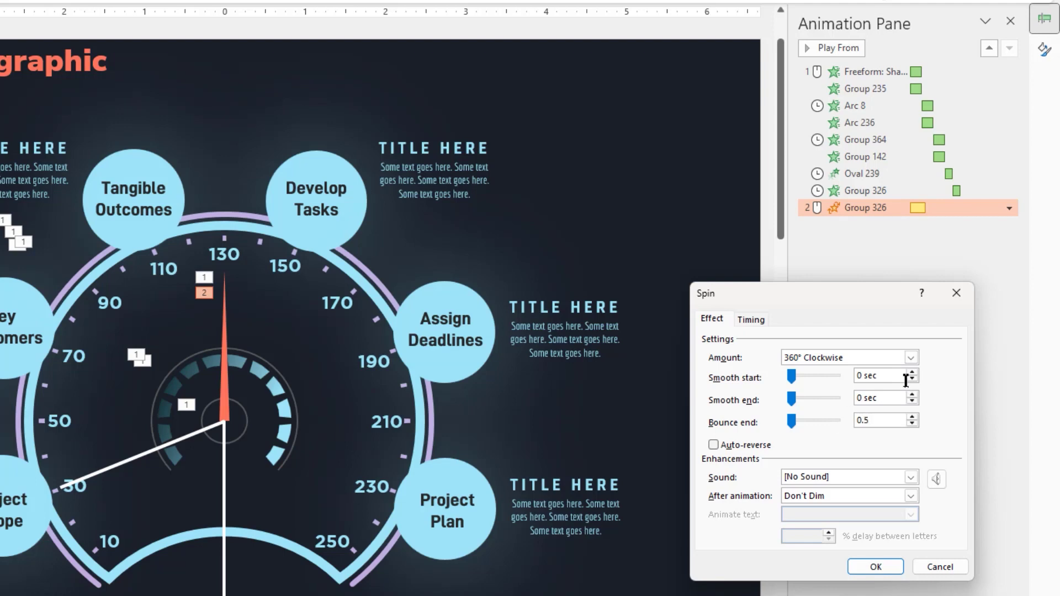
pyautogui.click(910, 358)
pyautogui.moveTo(891, 444); pyautogui.dragTo(864, 445)
pyautogui.write('248')
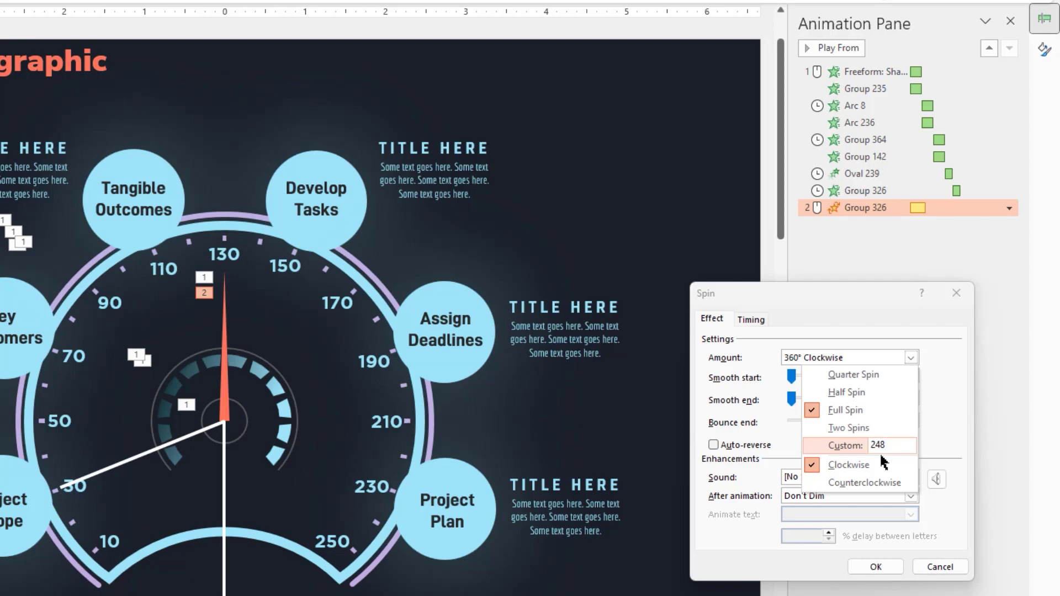
pyautogui.click(884, 464)
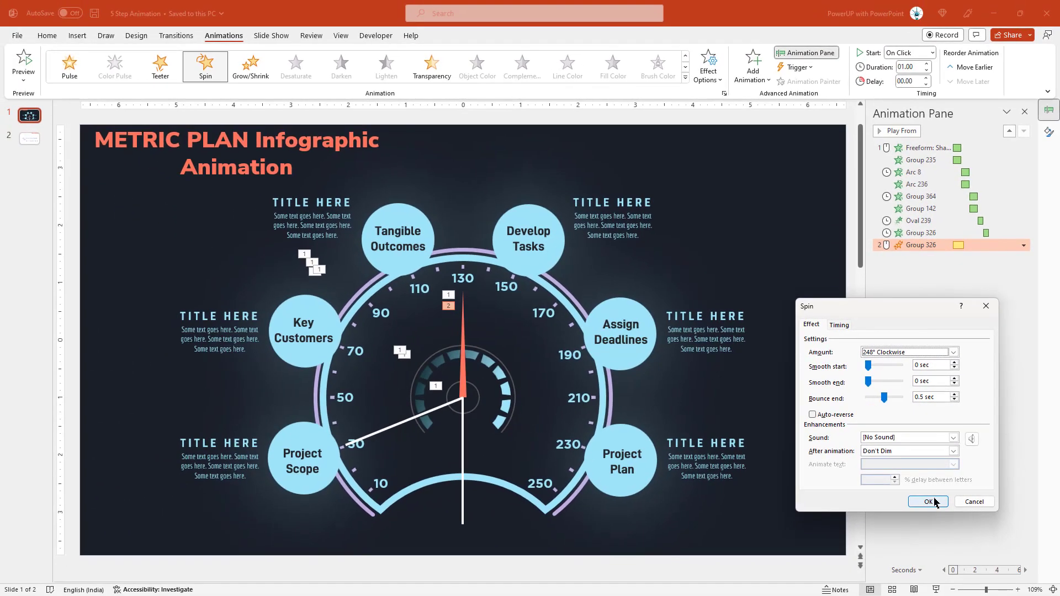
pyautogui.click(929, 502)
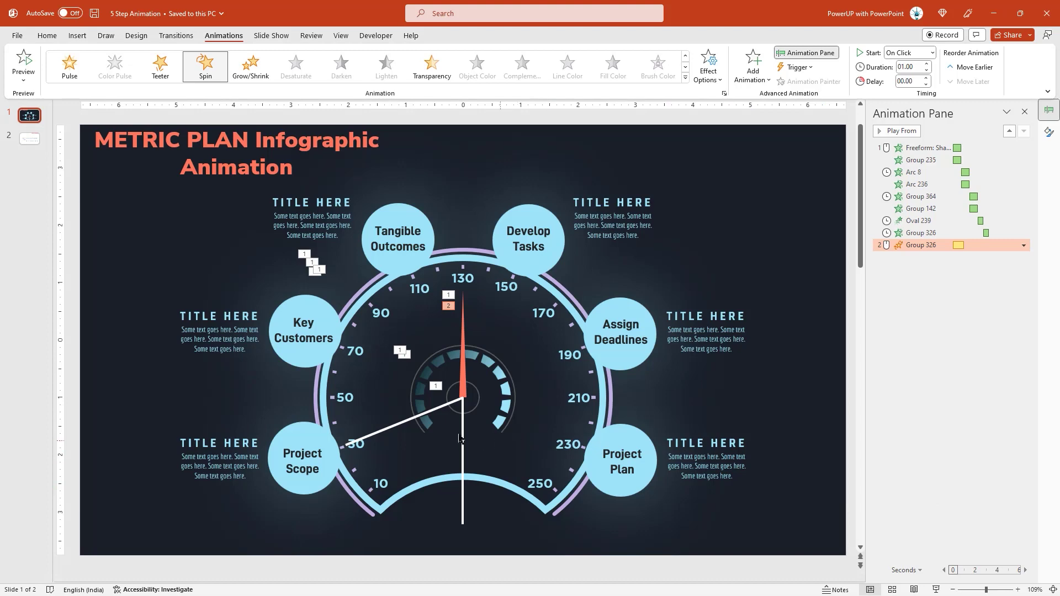
# - Apply a Zoom entrance to the Project Scope circle, its label and its description text, starting After Previous
pyautogui.click(303, 439)
pyautogui.keyDown('shift'); pyautogui.click(234, 453); pyautogui.keyUp('shift')
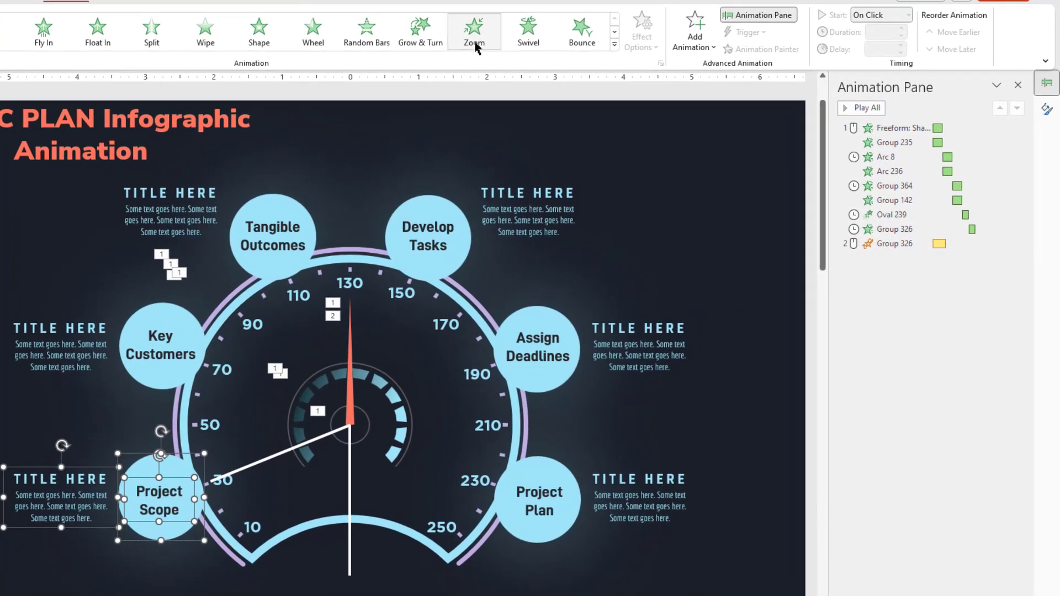
pyautogui.click(474, 44)
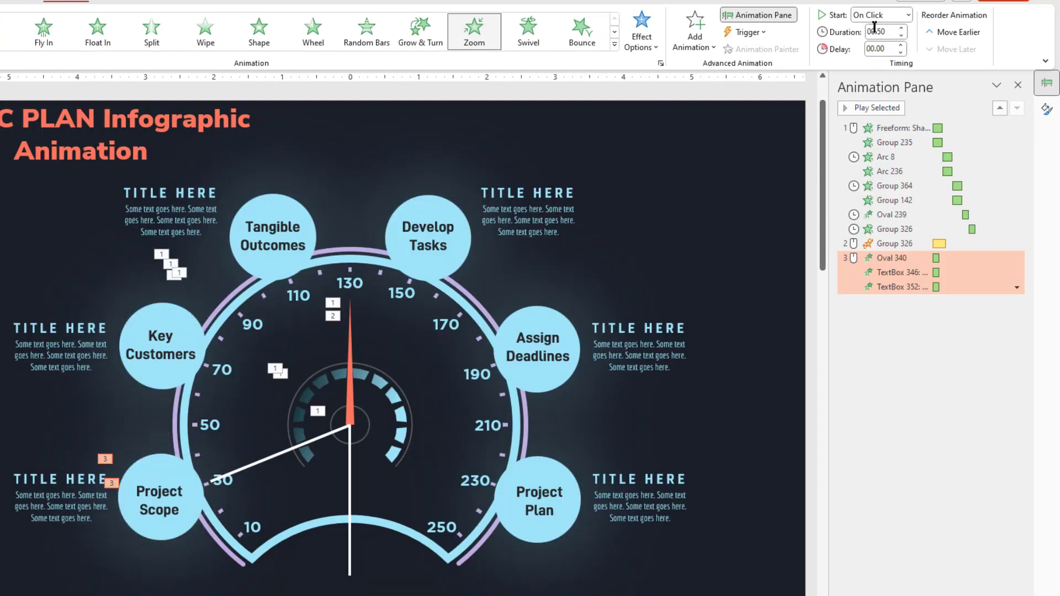
pyautogui.click(907, 16)
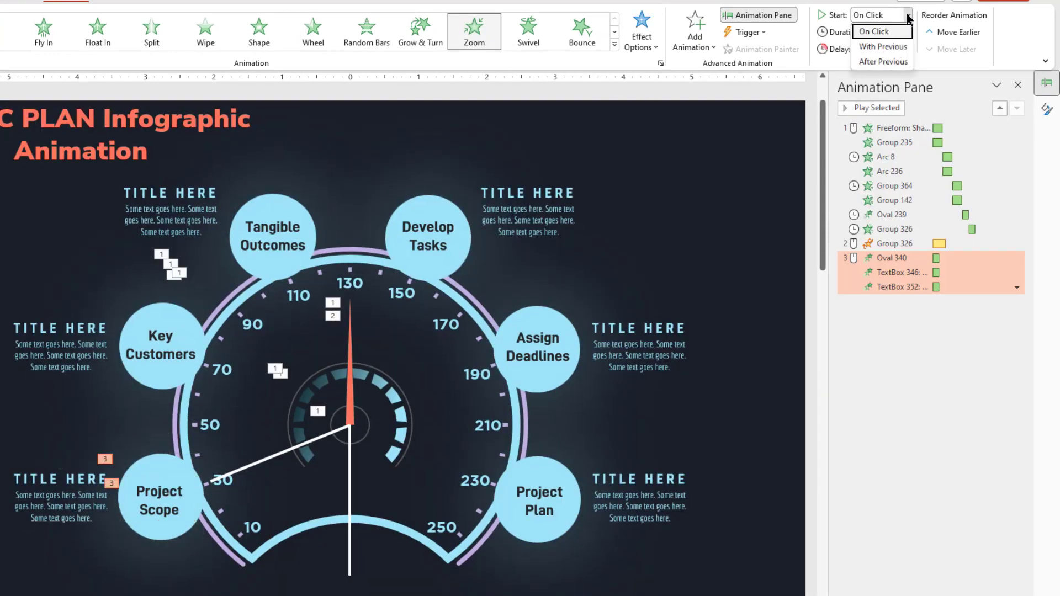
pyautogui.click(879, 62)
pyautogui.click(722, 224)
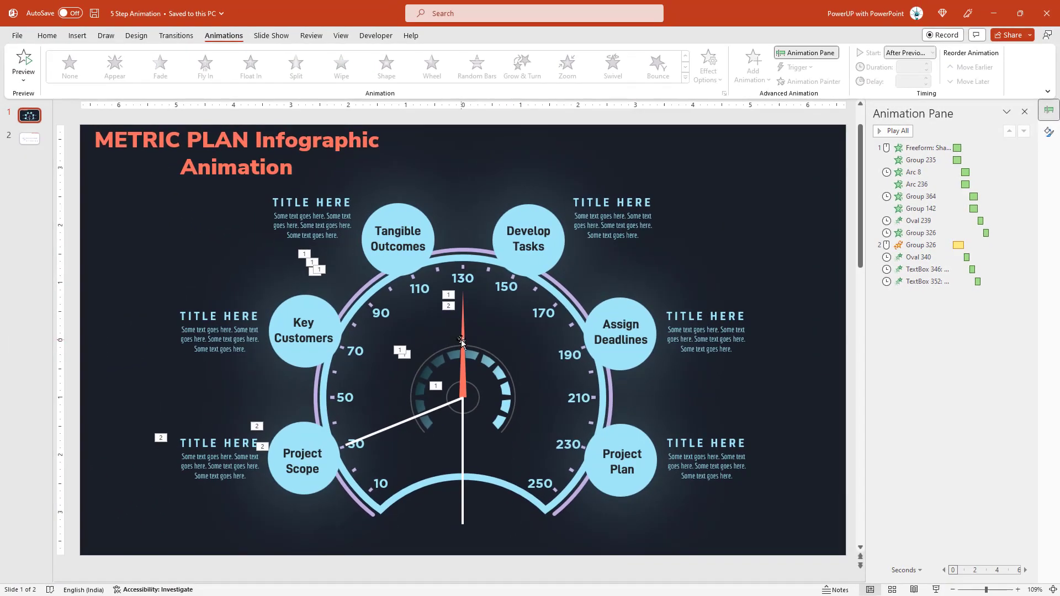
# - Set the rotation of the copied 30-mark guide line to 40° and move its inner end onto the needle's base
pyautogui.click(462, 342)
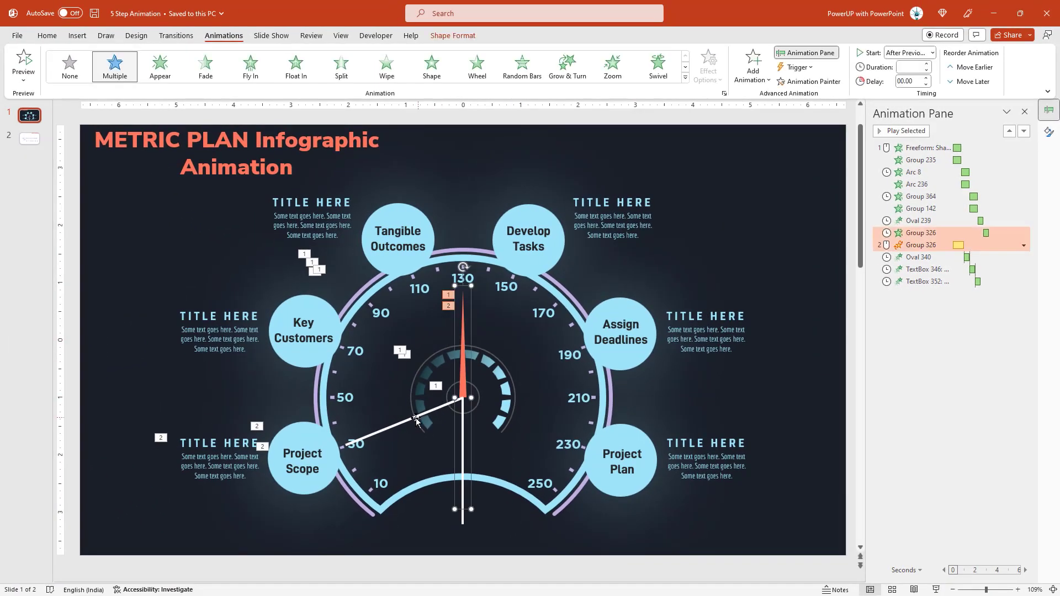
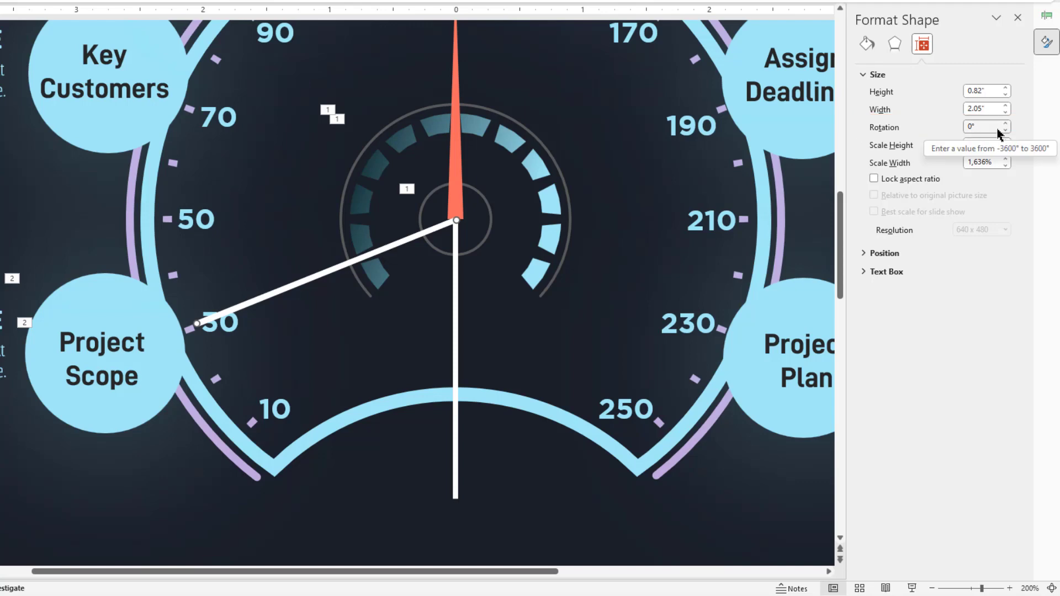
pyautogui.moveTo(994, 127); pyautogui.dragTo(965, 129)
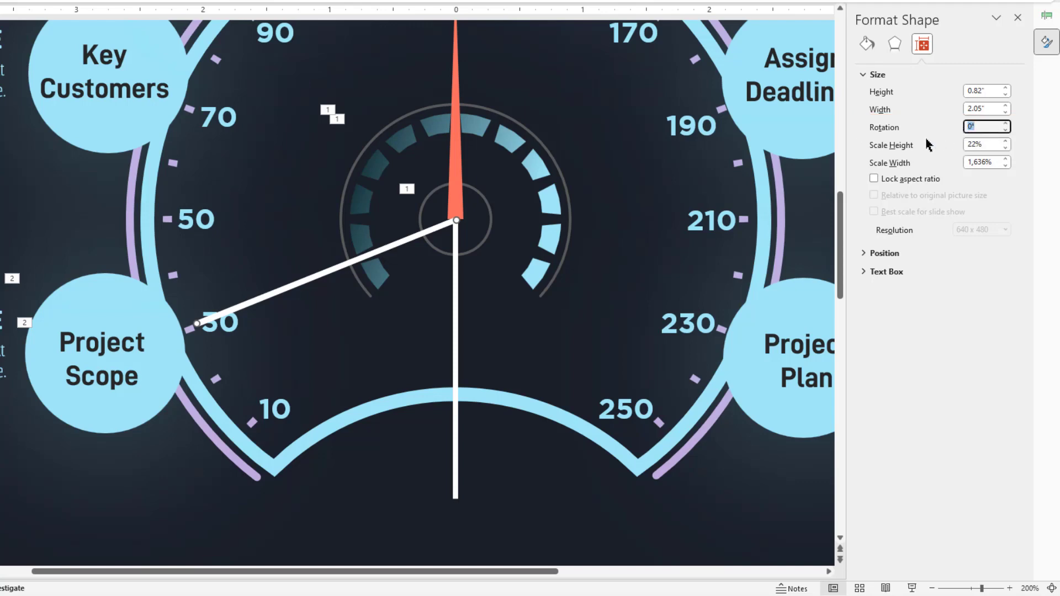
pyautogui.press('Return')
pyautogui.moveTo(409, 302); pyautogui.dragTo(414, 206)
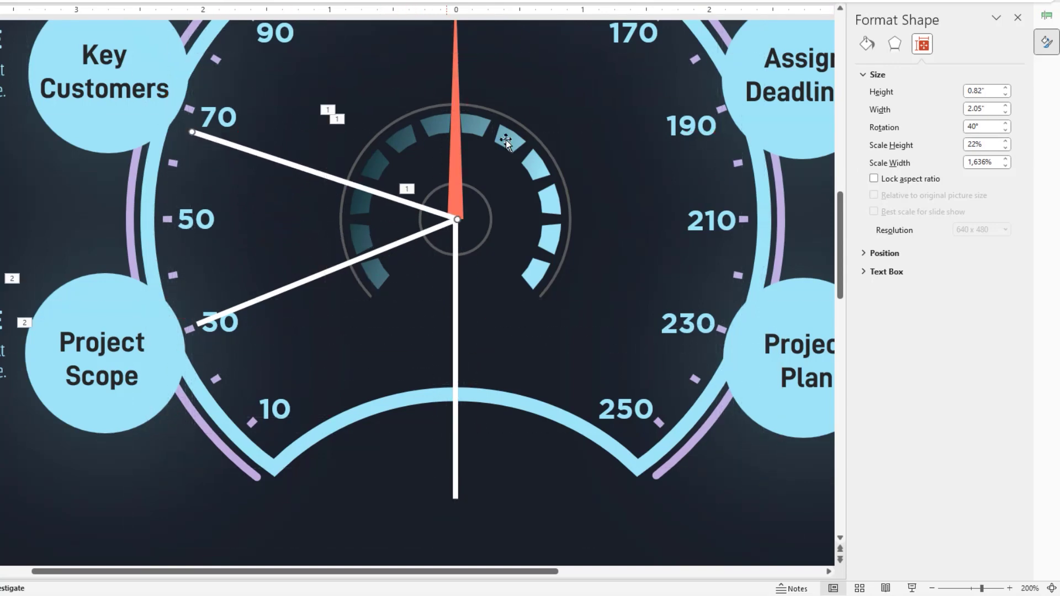
# - Increase the copied line's rotation to 45° and realign it so it runs from the needle's base to the 70 mark
pyautogui.click(1005, 124)
pyautogui.click(1005, 124)
pyautogui.click(1005, 124)
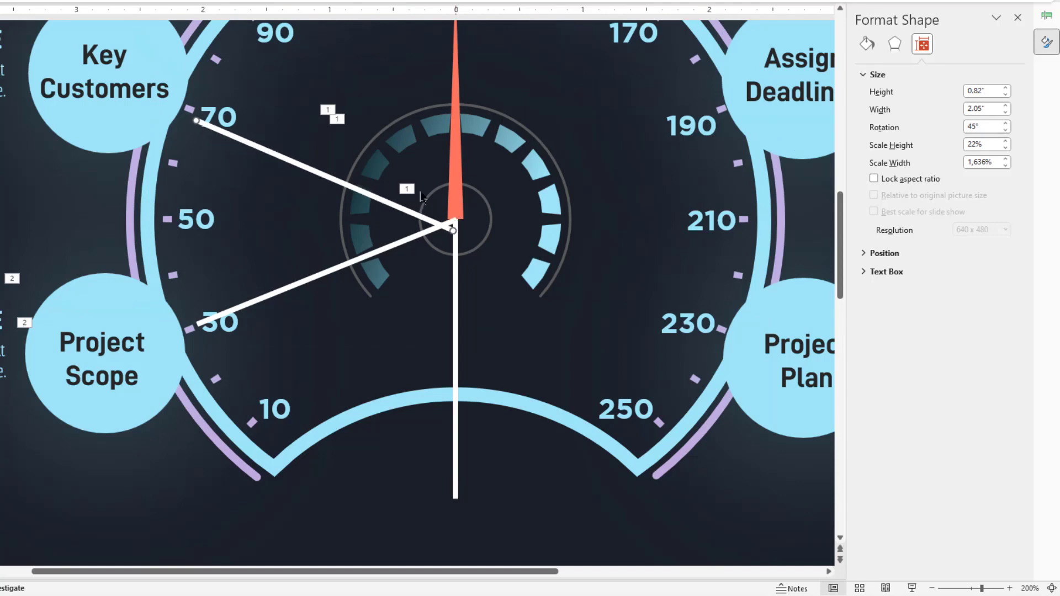
pyautogui.moveTo(374, 202); pyautogui.dragTo(380, 189)
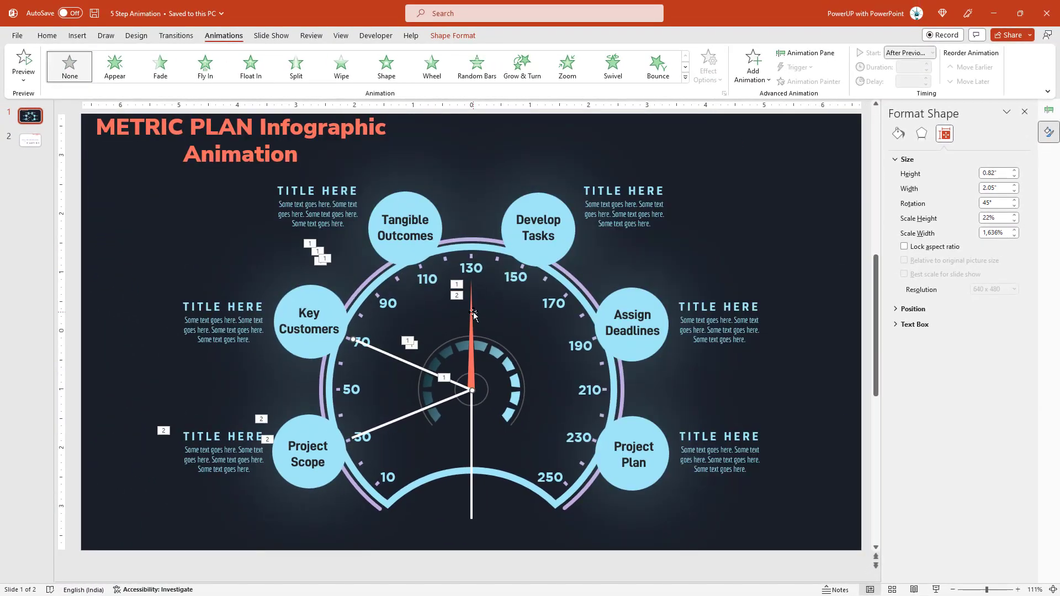
# - Add a second Spin emphasis animation to the orange needle, keeping its existing animations
pyautogui.click(472, 313)
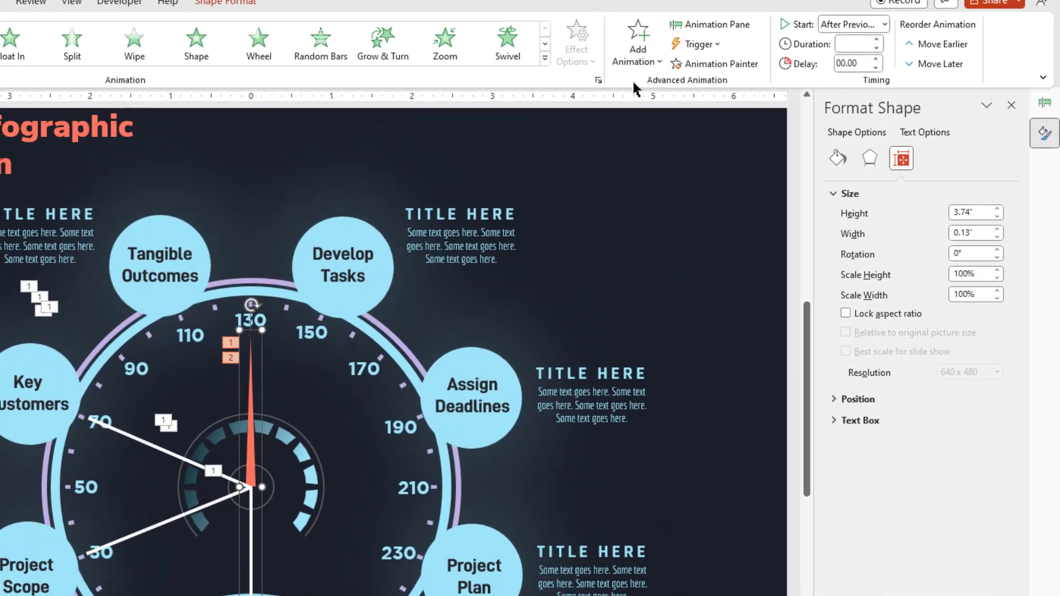
pyautogui.click(753, 71)
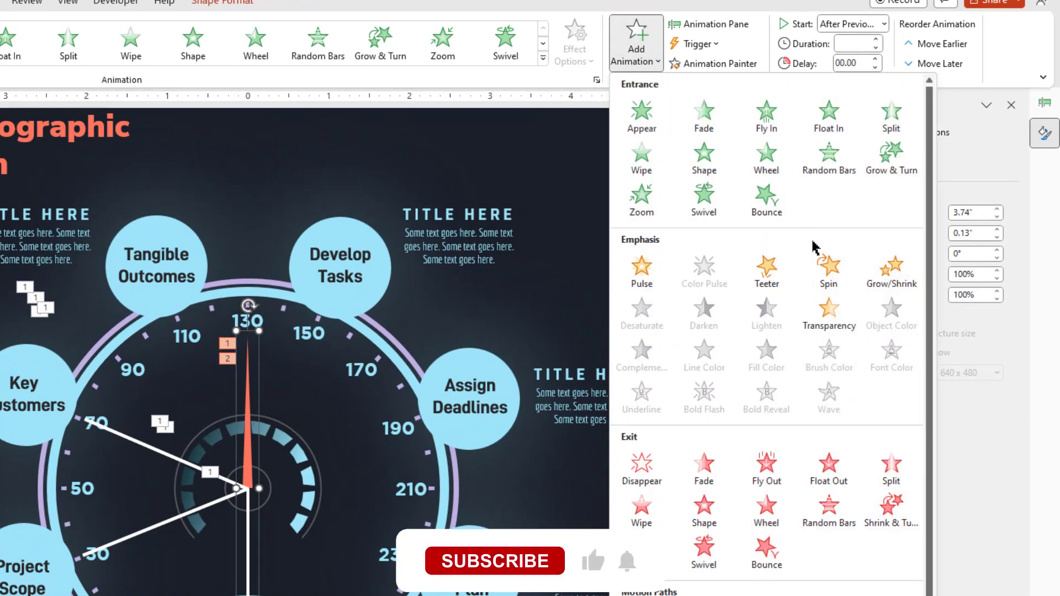
pyautogui.click(828, 312)
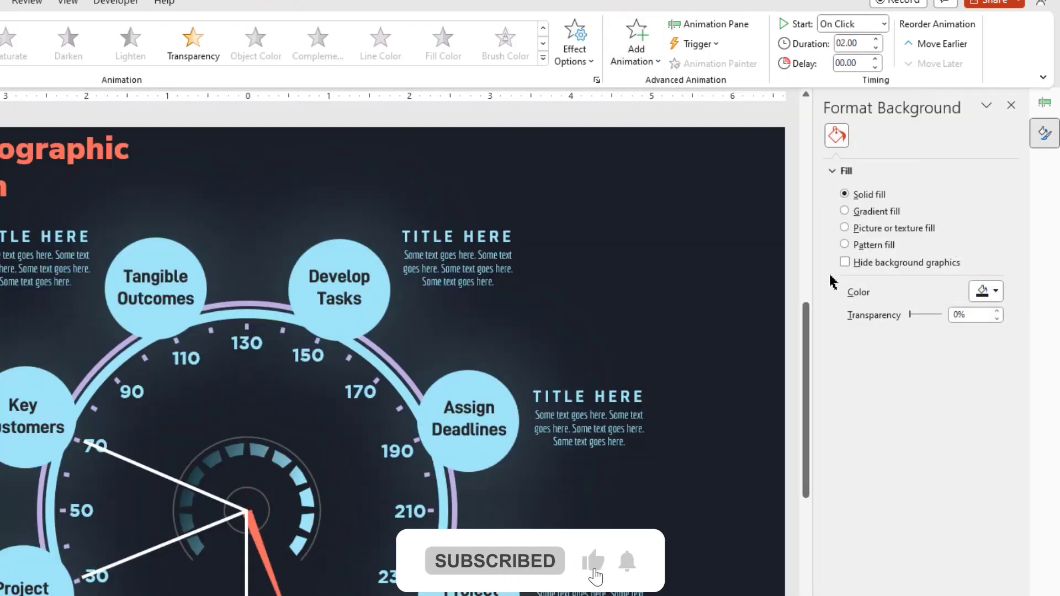
pyautogui.scroll(-1, 789, 276)
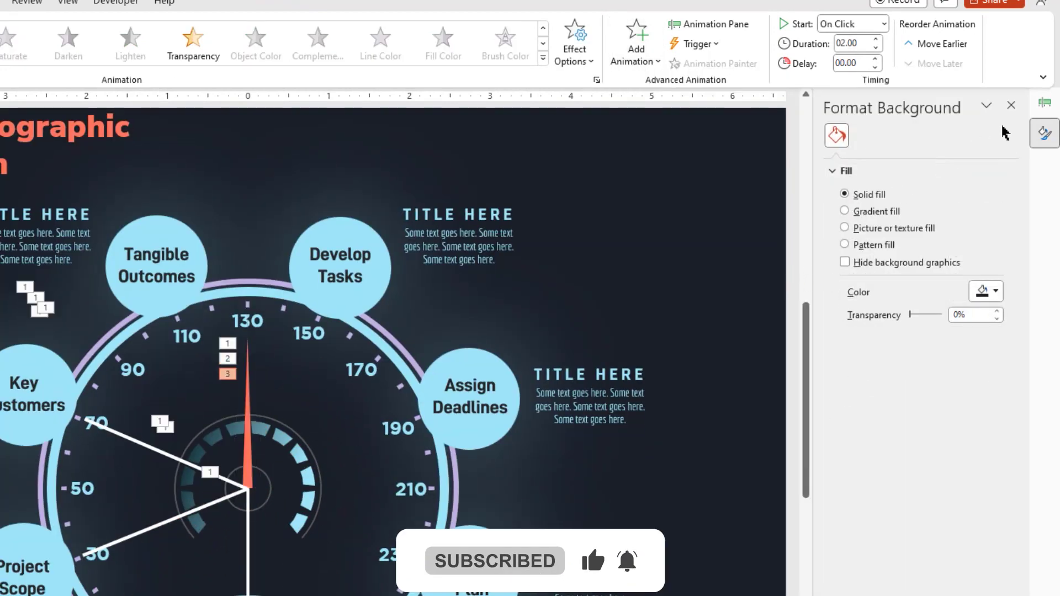
# - Show the animation list and set the duration of the needle's second Spin to 1 second
pyautogui.click(1044, 102)
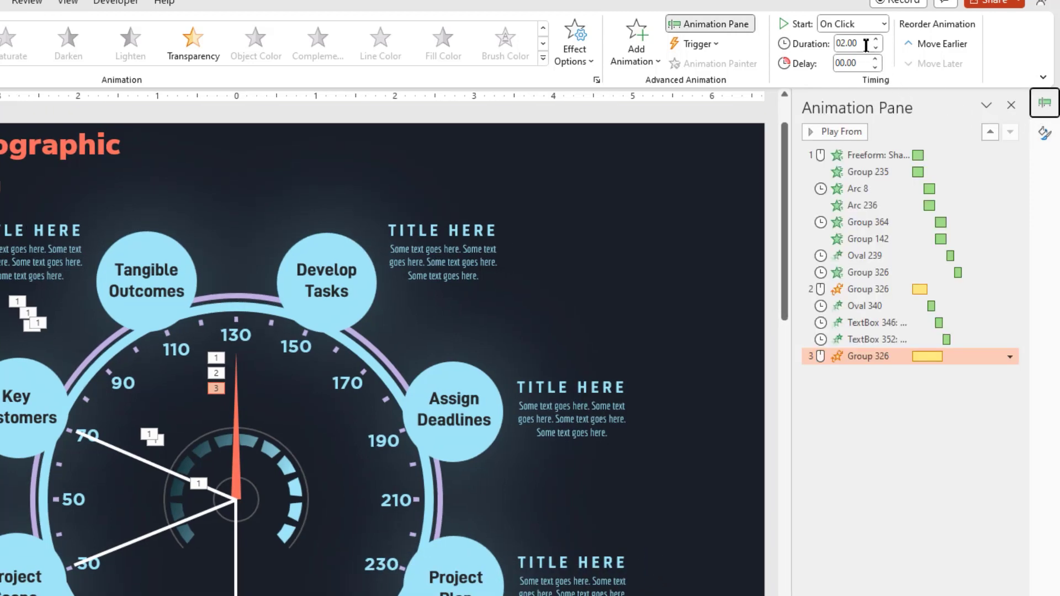
pyautogui.click(865, 44)
pyautogui.write('1')
pyautogui.press('Return')
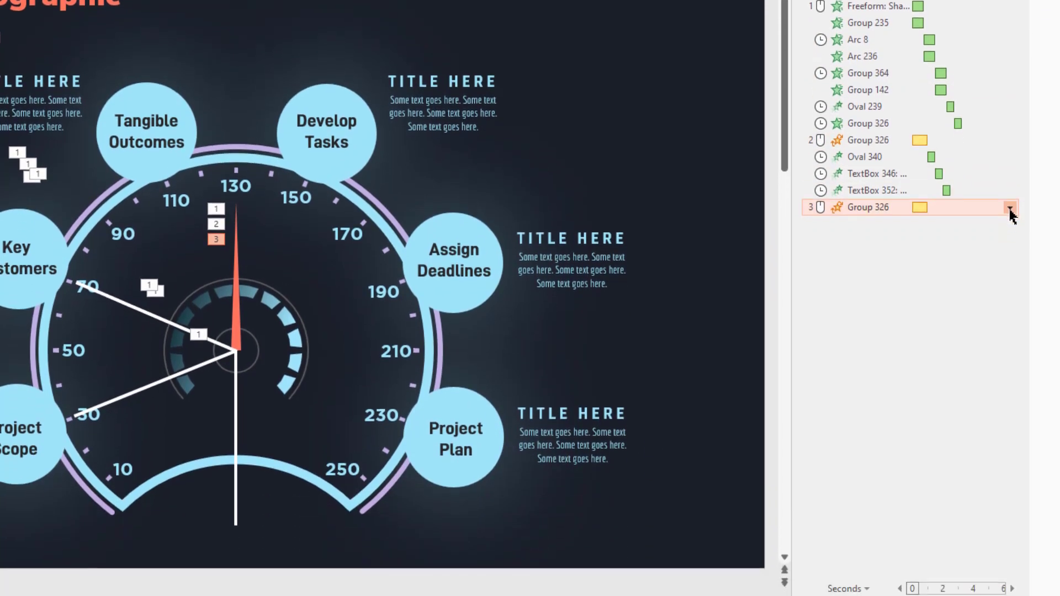
# - Adjust the bounce end of the needle's second Spin and set its amount to a custom 405° clockwise
pyautogui.click(1010, 357)
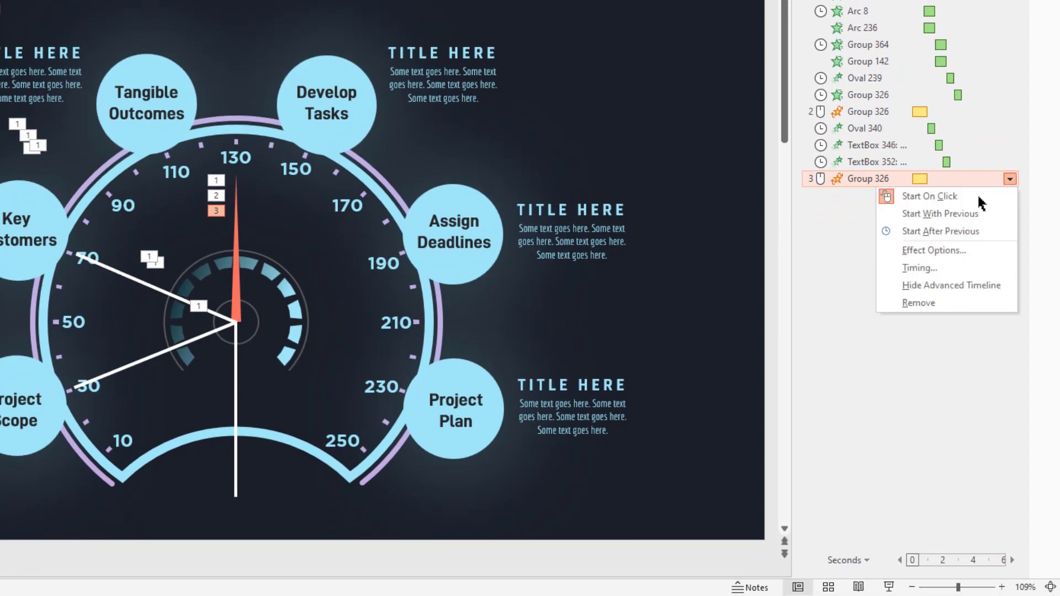
pyautogui.click(931, 249)
pyautogui.moveTo(882, 321); pyautogui.dragTo(833, 317)
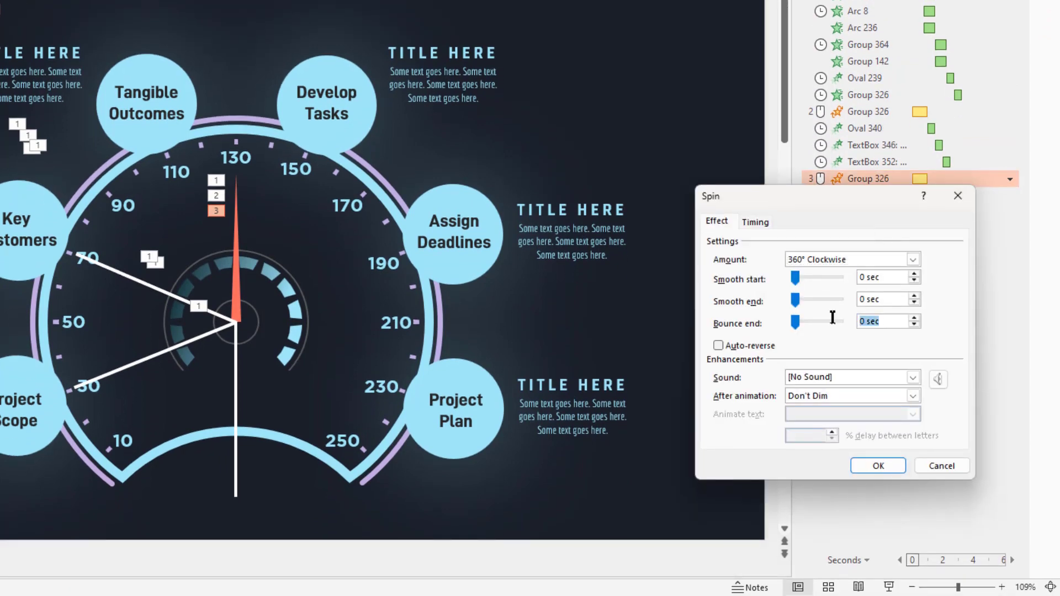
pyautogui.click(912, 259)
pyautogui.doubleClick(879, 340)
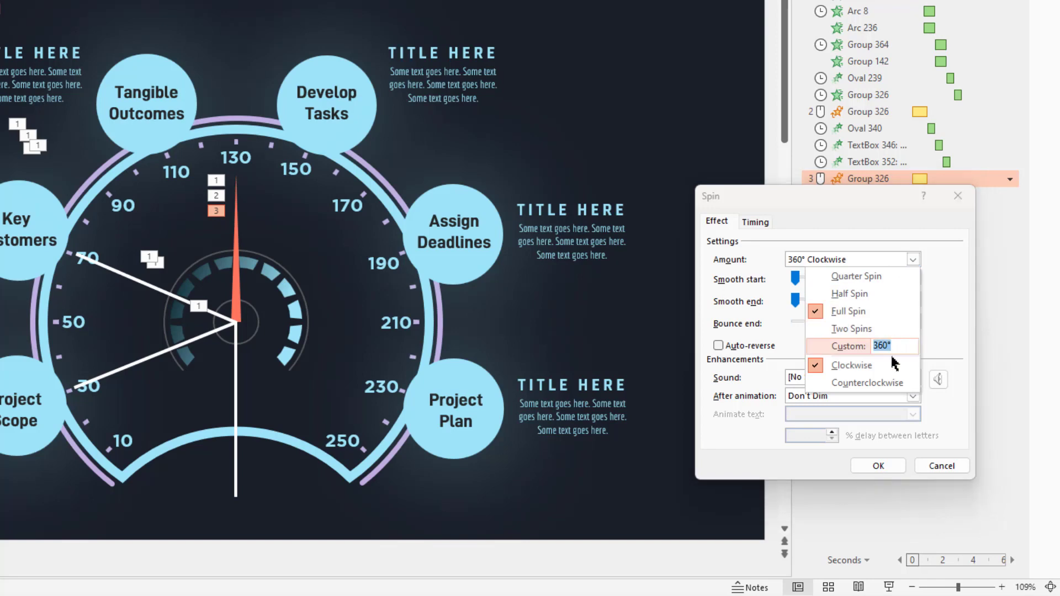
pyautogui.write('405')
pyautogui.press('Return')
pyautogui.click(872, 465)
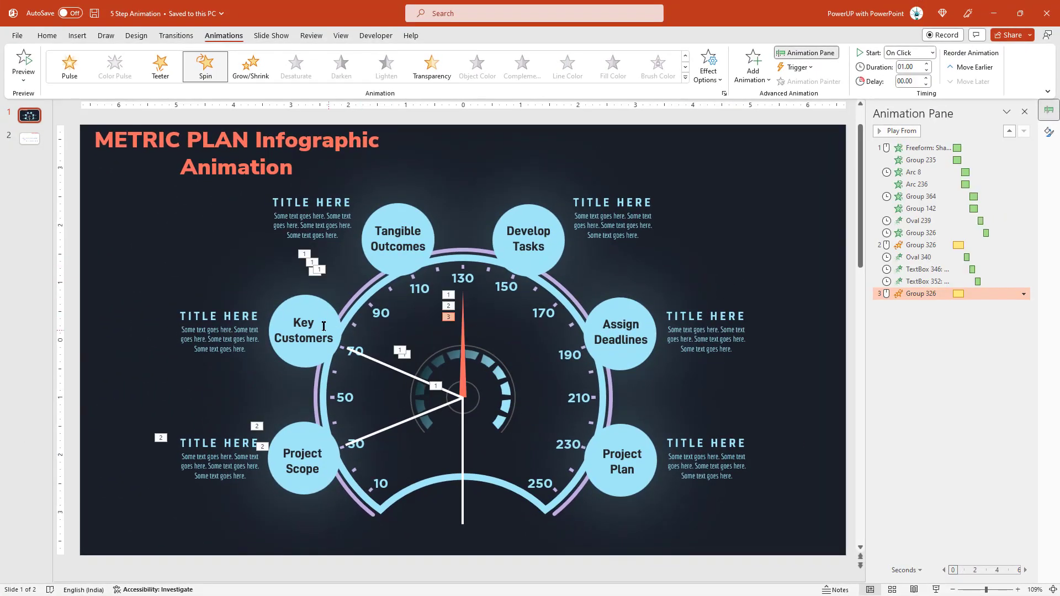
# - Apply a Zoom entrance to the Key Customers circle, its label and its description text, starting After Previous
pyautogui.click(307, 320)
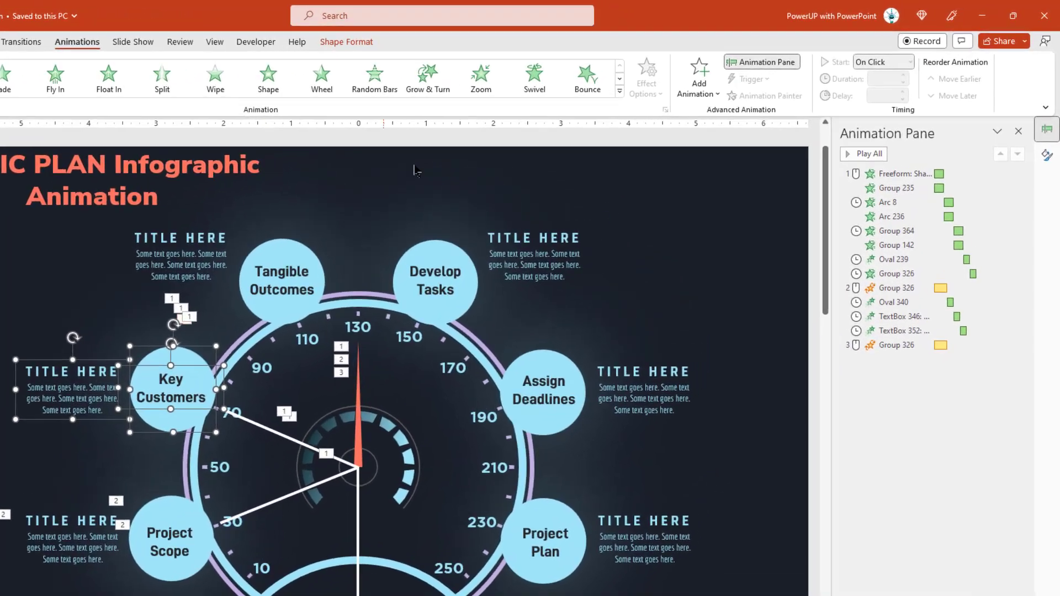
pyautogui.click(483, 85)
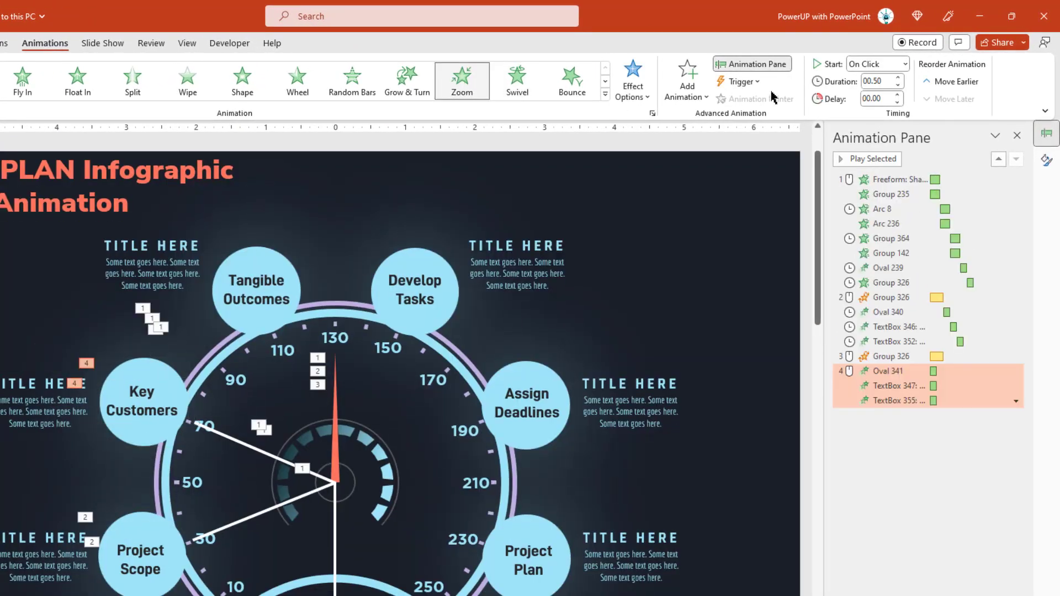
pyautogui.click(904, 65)
pyautogui.click(877, 108)
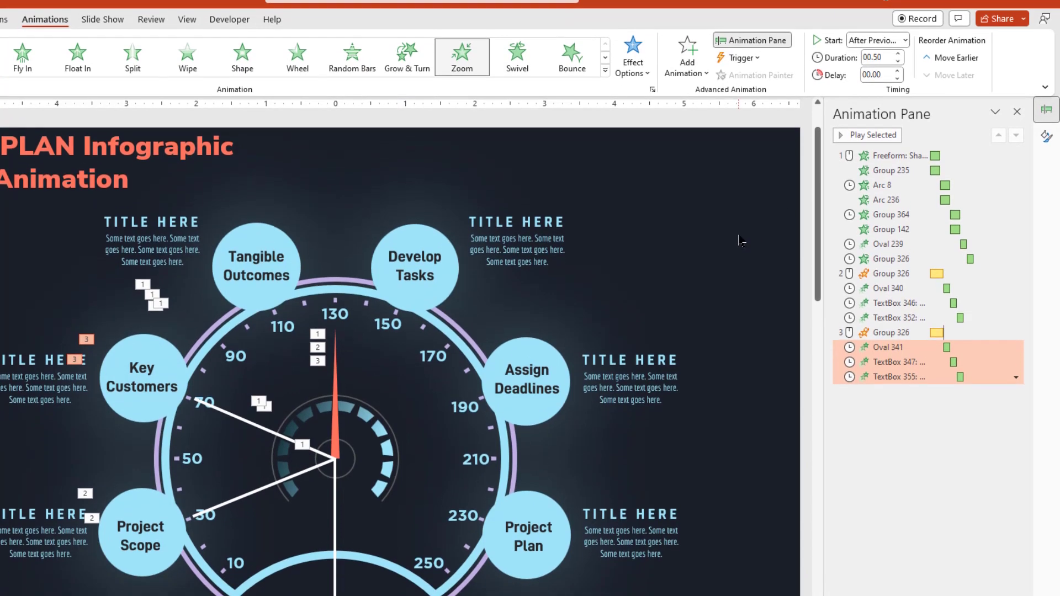
pyautogui.click(742, 241)
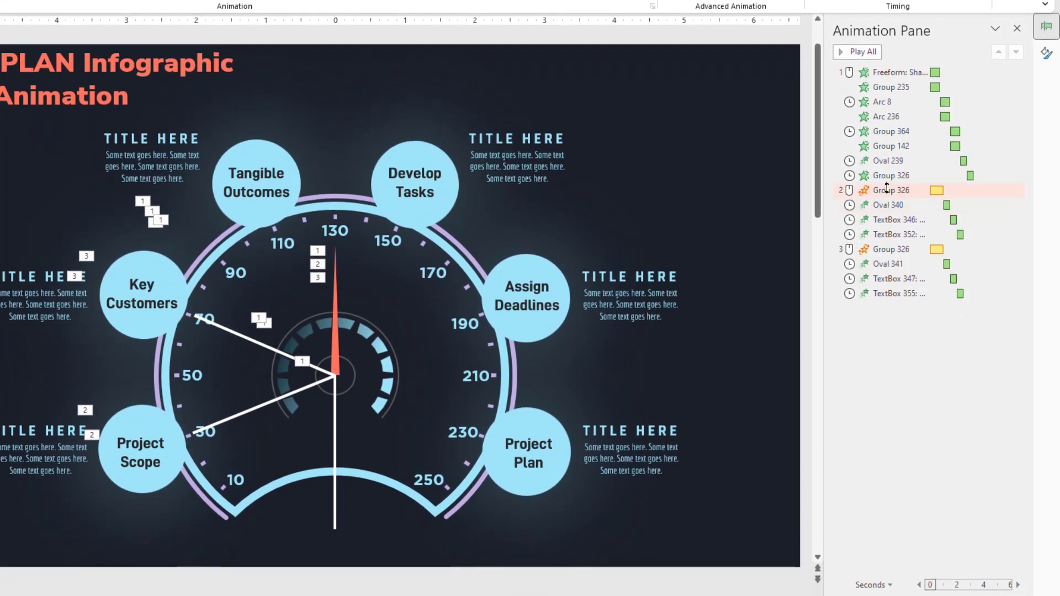
# - Preview the animation sequence starting from the needle's first Spin
pyautogui.click(888, 190)
pyautogui.click(870, 52)
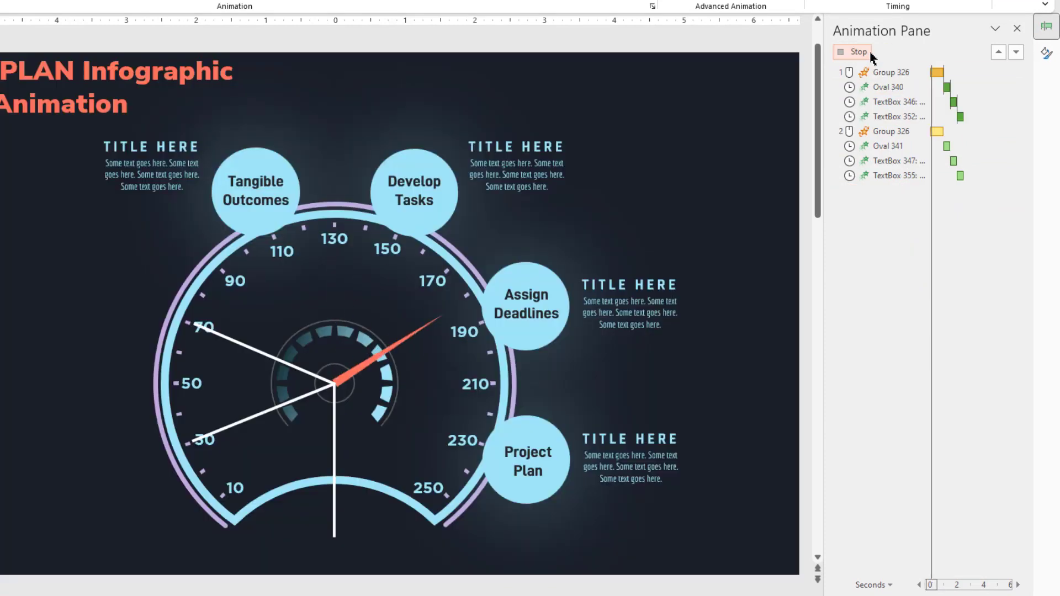